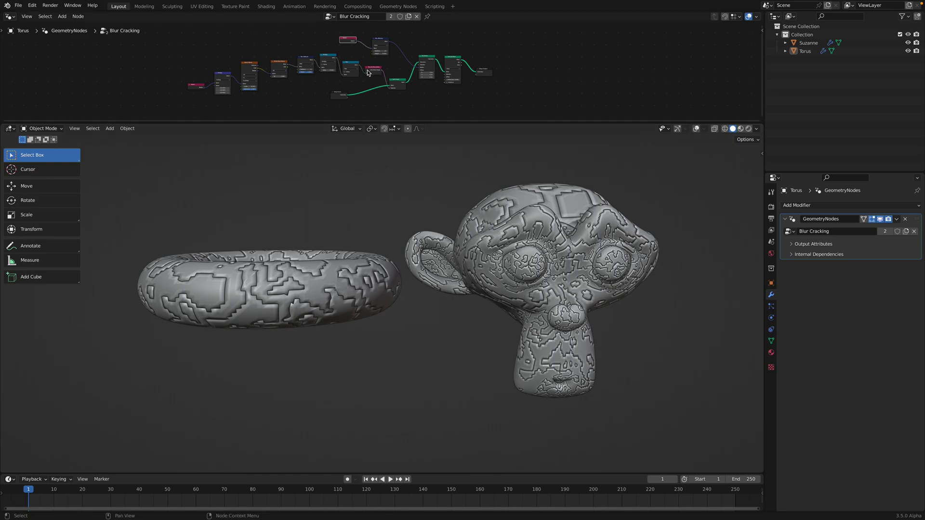
Step: Set the weight of the Blur Attribute node feeding Set Position to 0.425 and inspect the torus and monkey head
{"action": "middle_click_drag", "start_coordinate": [480, 243], "coordinate": [424, 254]}
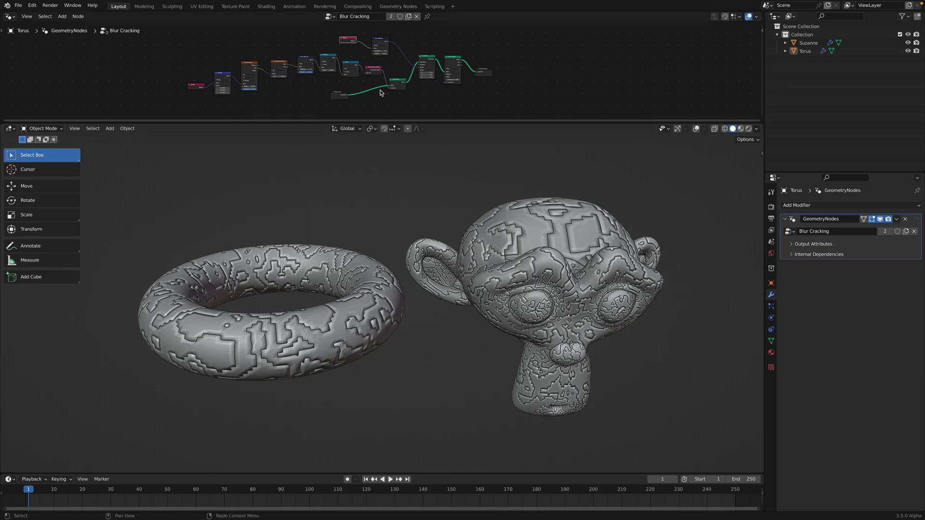
{"action": "left_click_drag", "start_coordinate": [378, 53], "coordinate": [383, 53]}
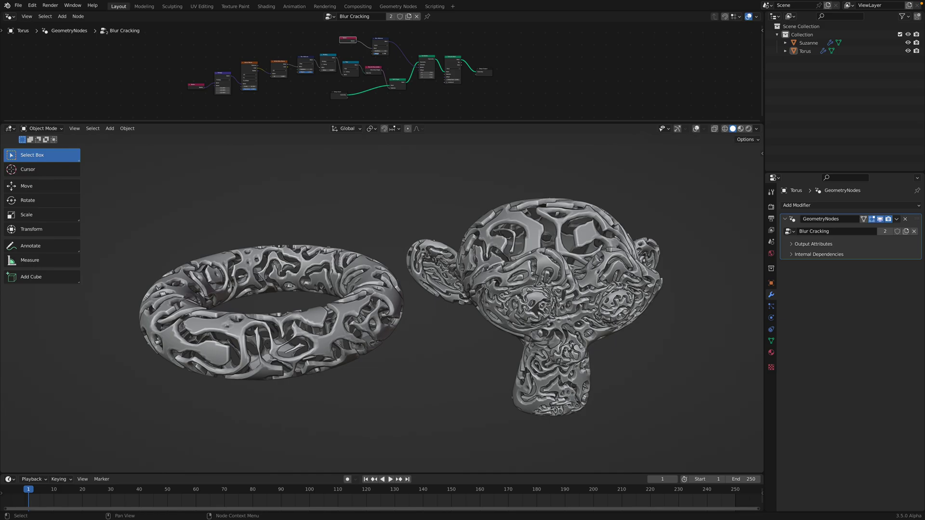
{"action": "middle_click_drag", "start_coordinate": [516, 265], "coordinate": [484, 251]}
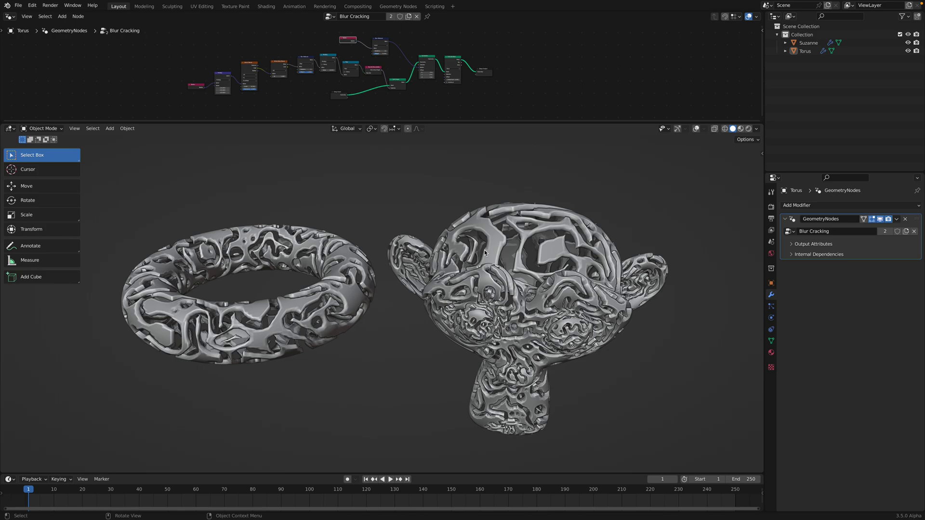
{"action": "middle_click_drag", "start_coordinate": [485, 249], "coordinate": [470, 264]}
{"action": "scroll", "coordinate": [464, 263], "scroll_direction": "up", "scroll_amount": 4}
{"action": "scroll", "coordinate": [466, 238], "scroll_direction": "down", "scroll_amount": 6}
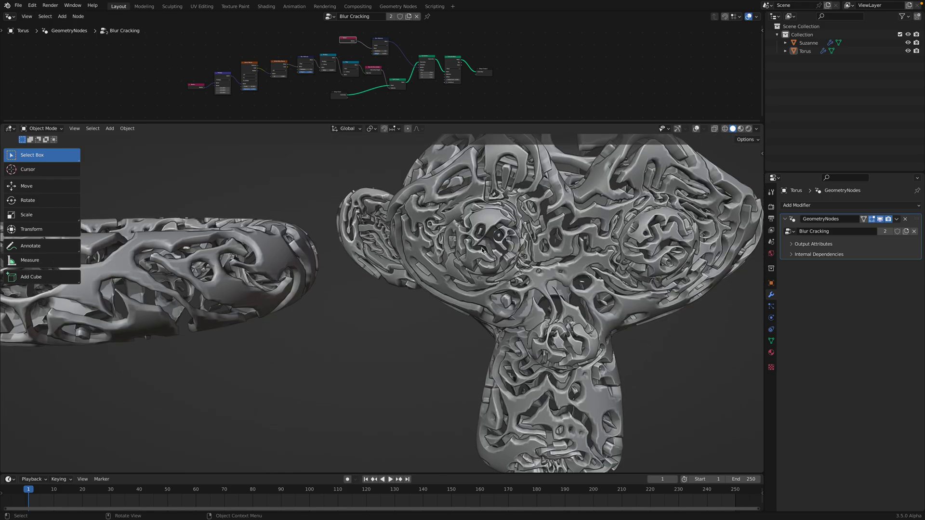
Step: Enlarge the node editor area so the whole Blur Cracking node tree is readable
{"action": "left_click_drag", "start_coordinate": [463, 123], "coordinate": [463, 217]}
{"action": "scroll", "coordinate": [434, 145], "scroll_direction": "up", "scroll_amount": 4}
{"action": "scroll", "coordinate": [440, 143], "scroll_direction": "up", "scroll_amount": 4}
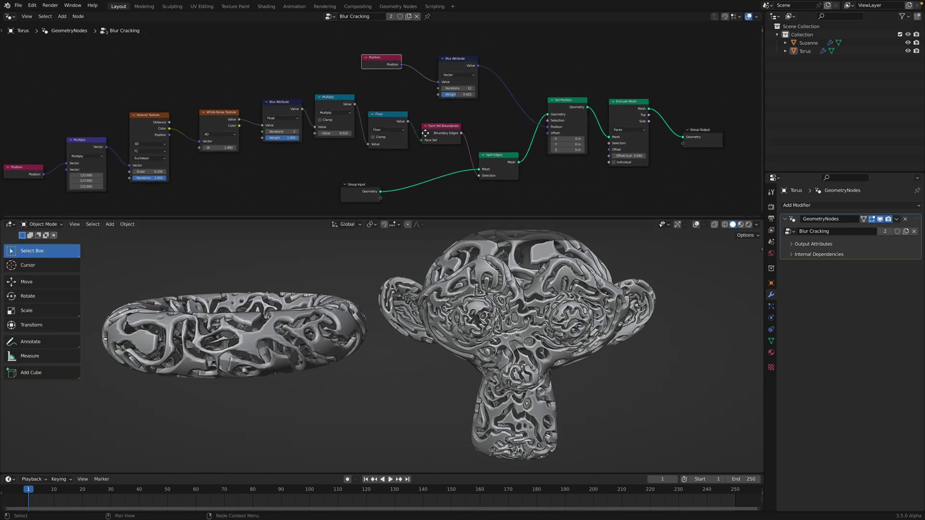
Step: Check the data types offered by the Blur Attribute node that blurs the position, keeping Vector
{"action": "left_click_drag", "start_coordinate": [420, 83], "coordinate": [419, 81]}
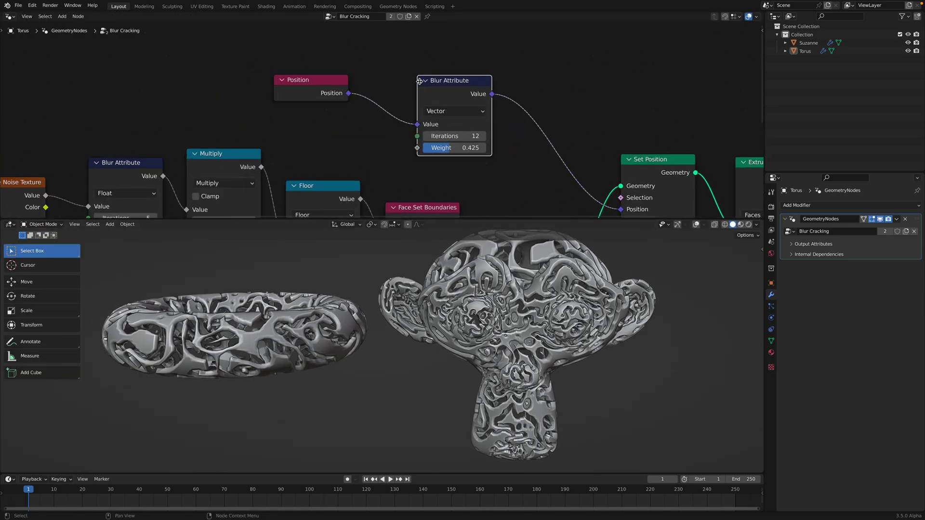
{"action": "scroll", "coordinate": [426, 80], "scroll_direction": "down", "scroll_amount": 2}
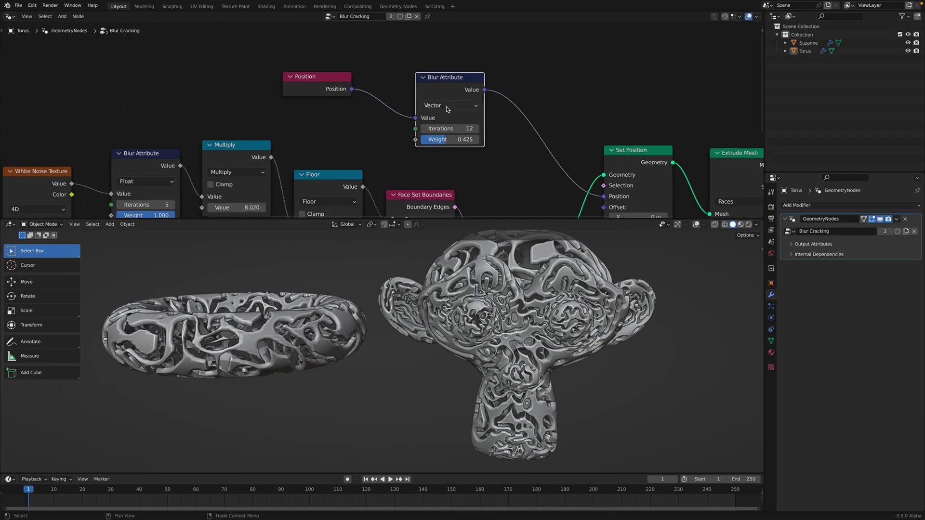
{"action": "left_click", "coordinate": [448, 106]}
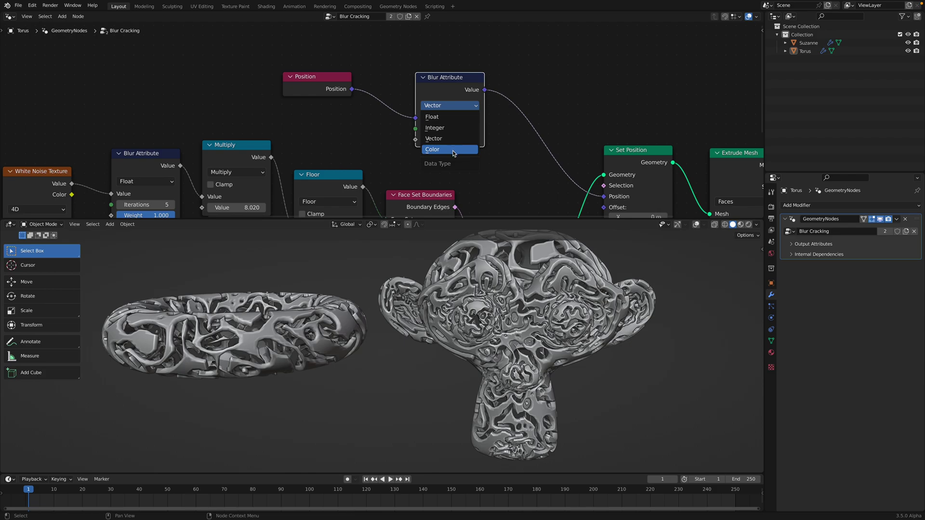
{"action": "left_click", "coordinate": [443, 138]}
Step: Add an Image Texture node in the empty area above the White Noise Texture node
{"action": "scroll", "coordinate": [538, 100], "scroll_direction": "down", "scroll_amount": 5}
{"action": "middle_click_drag", "start_coordinate": [538, 100], "coordinate": [555, 111]}
{"action": "scroll", "coordinate": [511, 103], "scroll_direction": "up", "scroll_amount": 2}
{"action": "scroll", "coordinate": [395, 109], "scroll_direction": "down", "scroll_amount": 2}
{"action": "middle_click_drag", "start_coordinate": [192, 50], "coordinate": [254, 76]}
{"action": "key", "text": "shift+a"}
{"action": "left_click", "coordinate": [253, 75]}
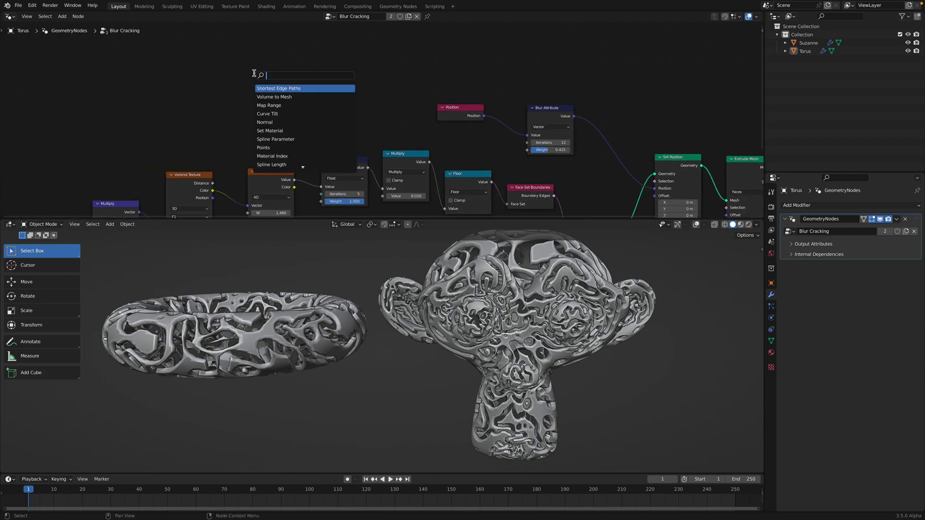
{"action": "type", "text": "imag"}
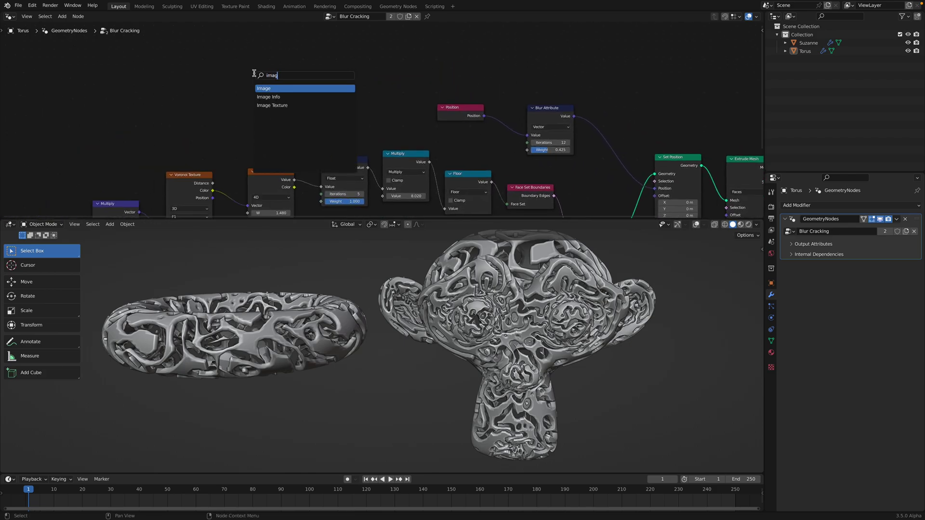
{"action": "left_click", "coordinate": [275, 104]}
{"action": "left_click", "coordinate": [288, 97]}
{"action": "scroll", "coordinate": [349, 64], "scroll_direction": "up", "scroll_amount": 2}
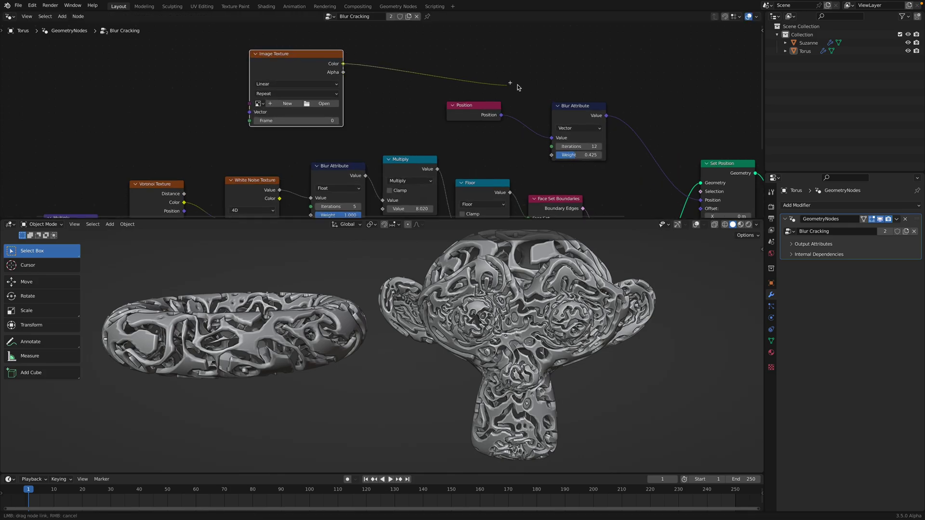
Step: Try to link the Image Texture's Color output to a new Blur Attribute node, searching for "blur"
{"action": "left_click_drag", "start_coordinate": [419, 49], "coordinate": [419, 49]}
{"action": "type", "text": "blur"}
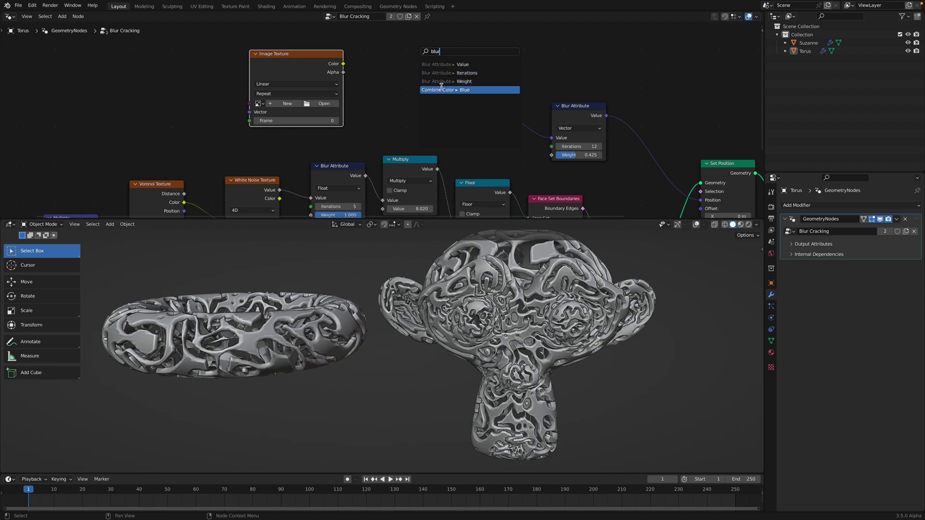
{"action": "left_click", "coordinate": [354, 68]}
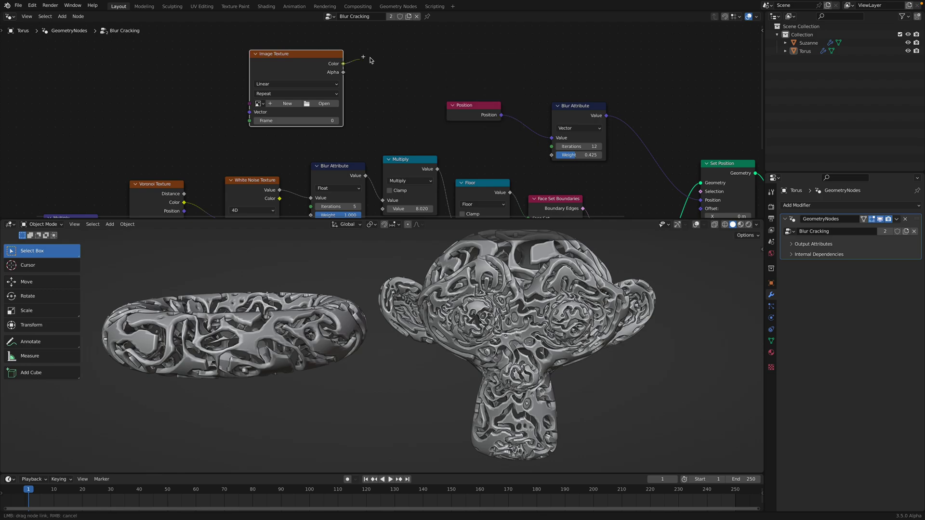
{"action": "left_click_drag", "start_coordinate": [370, 59], "coordinate": [371, 57]}
{"action": "type", "text": "blur"}
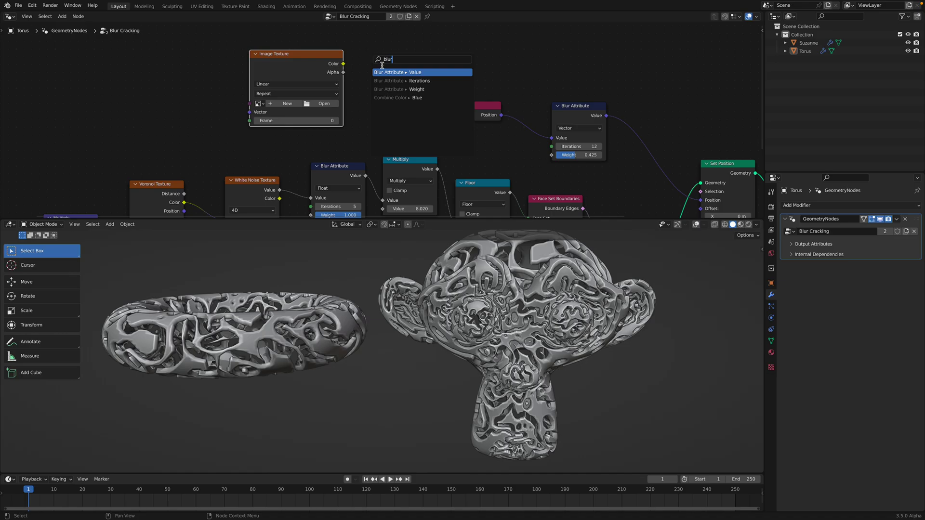
{"action": "key", "text": "Escape"}
{"action": "scroll", "coordinate": [321, 68], "scroll_direction": "down", "scroll_amount": 3}
{"action": "middle_click_drag", "start_coordinate": [321, 67], "coordinate": [300, 40]}
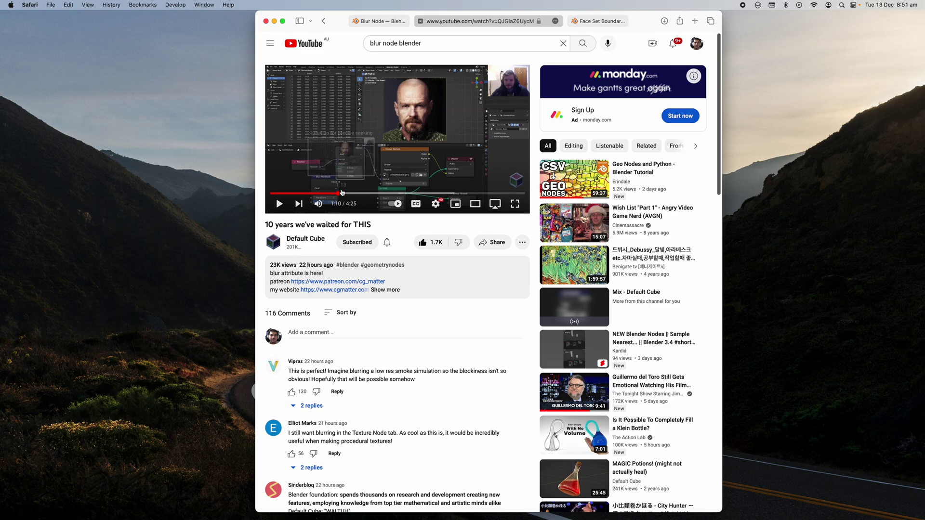
Step: Switch to Safari and skim through the YouTube video "10 years we've waited for THIS" about the blur attribute
{"action": "left_click_drag", "start_coordinate": [342, 192], "coordinate": [430, 195]}
{"action": "left_click", "coordinate": [417, 204]}
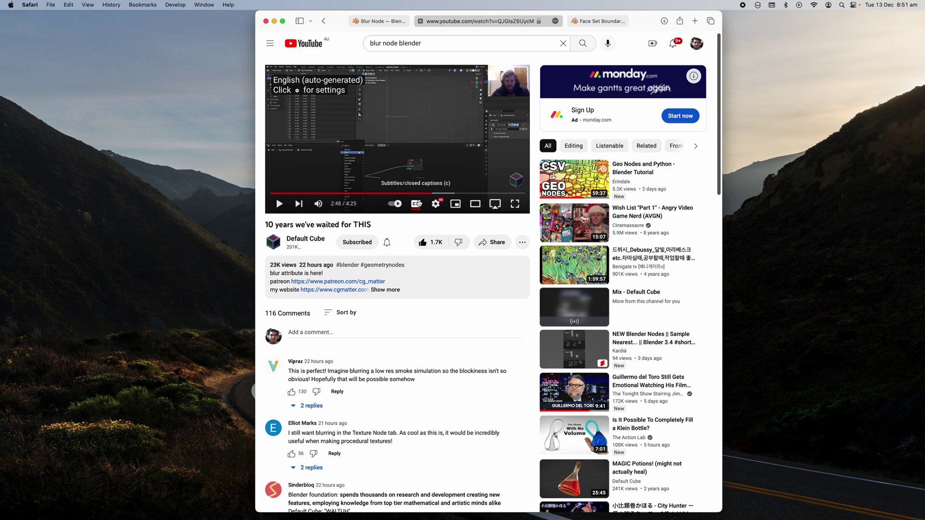
{"action": "left_click", "coordinate": [417, 204]}
{"action": "left_click", "coordinate": [391, 192]}
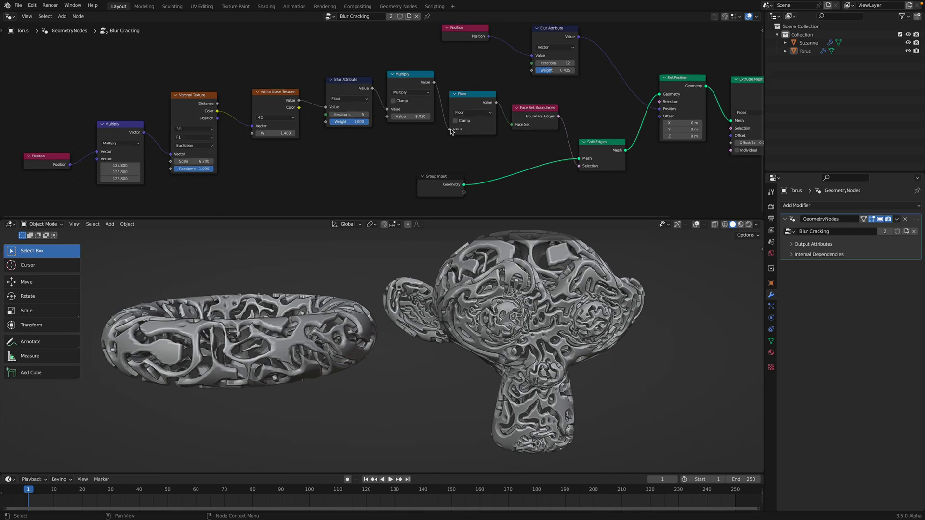
Step: Return to Blender, save face_set_test_003.blend and create a new file with the default cube scene
{"action": "scroll", "coordinate": [451, 130], "scroll_direction": "right", "scroll_amount": 3}
{"action": "scroll", "coordinate": [448, 148], "scroll_direction": "up", "scroll_amount": 2}
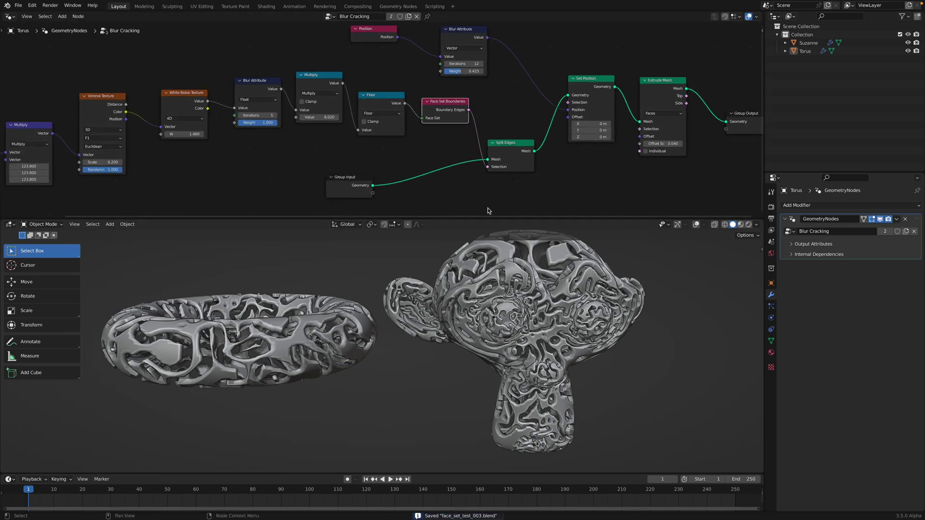
{"action": "scroll", "coordinate": [488, 211], "scroll_direction": "down", "scroll_amount": 1}
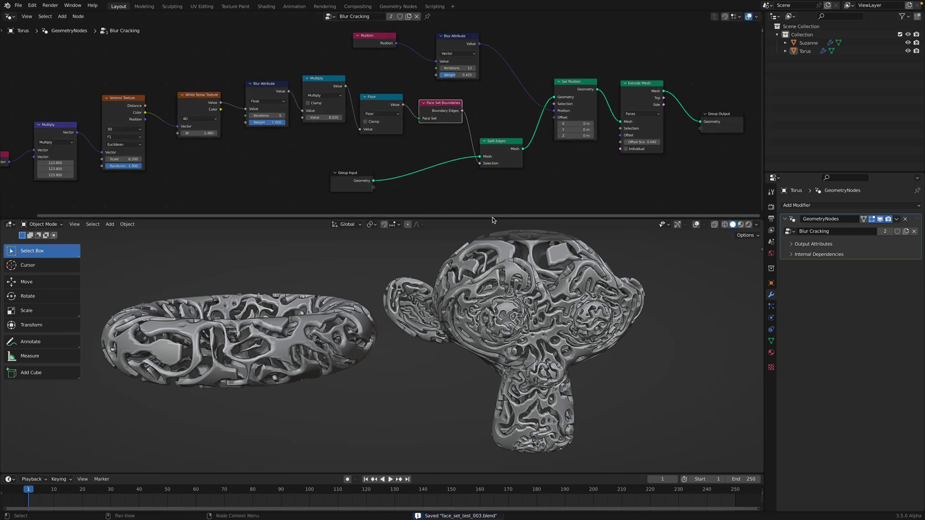
{"action": "left_click", "coordinate": [19, 5]}
{"action": "left_click", "coordinate": [119, 16]}
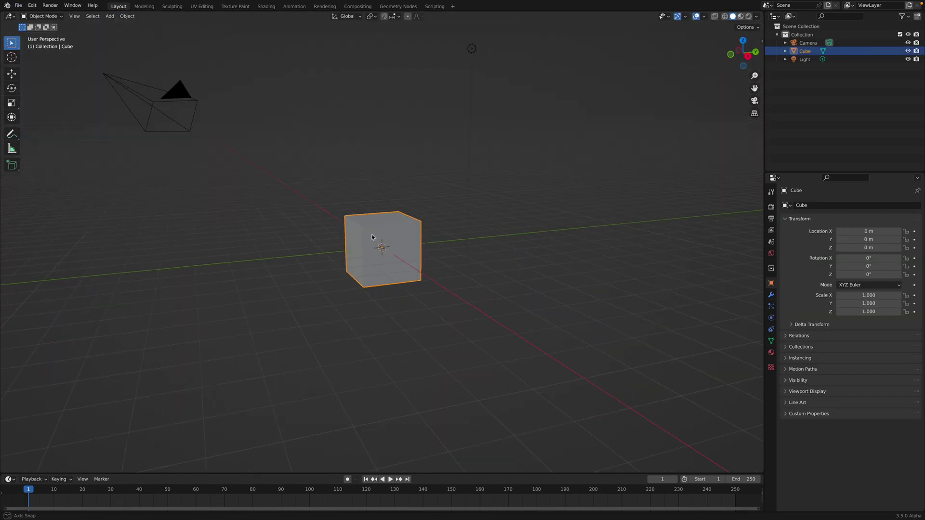
Step: Add a Subdivision modifier to the cube with 4 viewport levels and the Simple type
{"action": "scroll", "coordinate": [749, 299], "scroll_direction": "up", "scroll_amount": 3}
{"action": "left_click", "coordinate": [772, 295]}
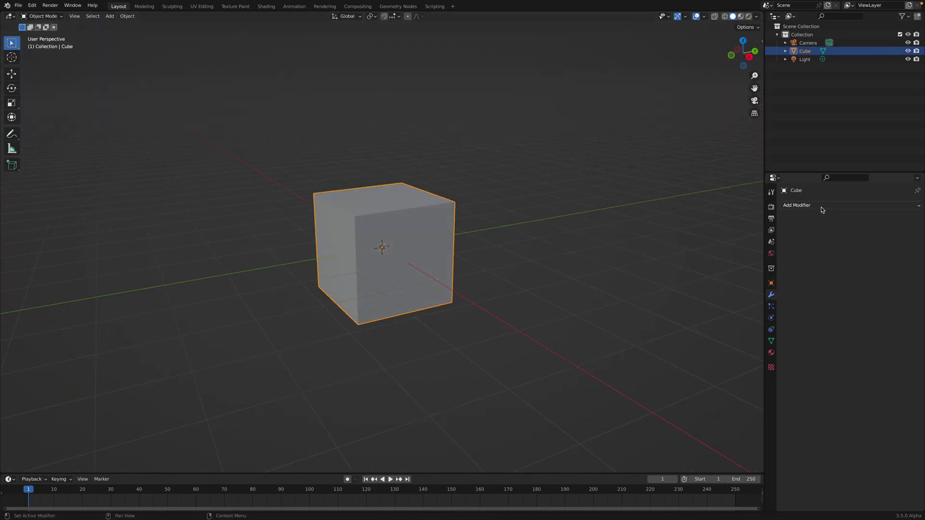
{"action": "left_click", "coordinate": [821, 206]}
{"action": "left_click", "coordinate": [761, 353]}
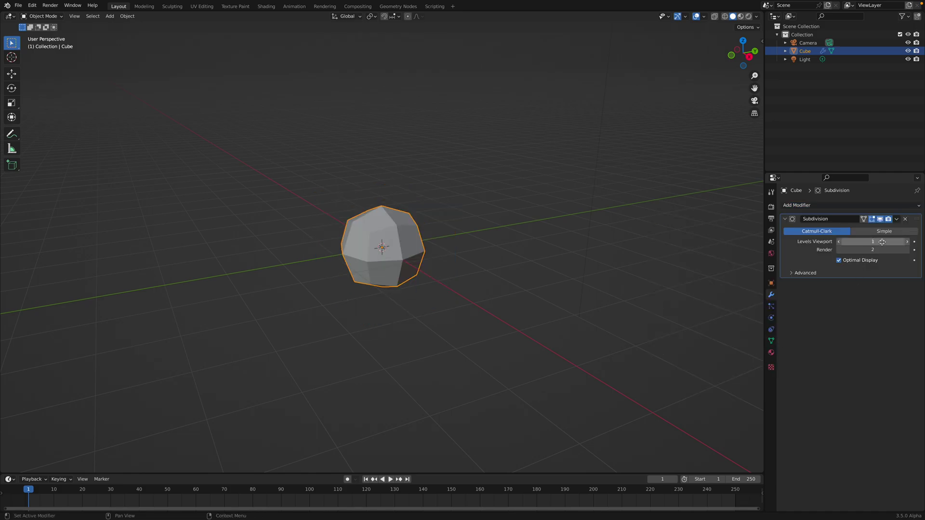
{"action": "left_click", "coordinate": [908, 243]}
{"action": "left_click", "coordinate": [908, 242]}
{"action": "left_click", "coordinate": [858, 232]}
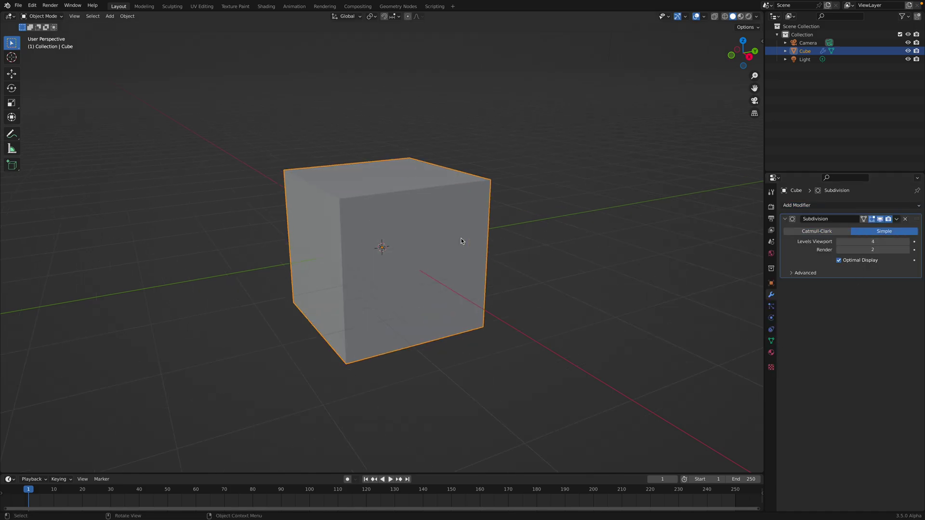
Step: Convert the subdivided cube to a mesh
{"action": "right_click", "coordinate": [466, 204]}
{"action": "mouse_move", "coordinate": [462, 233]}
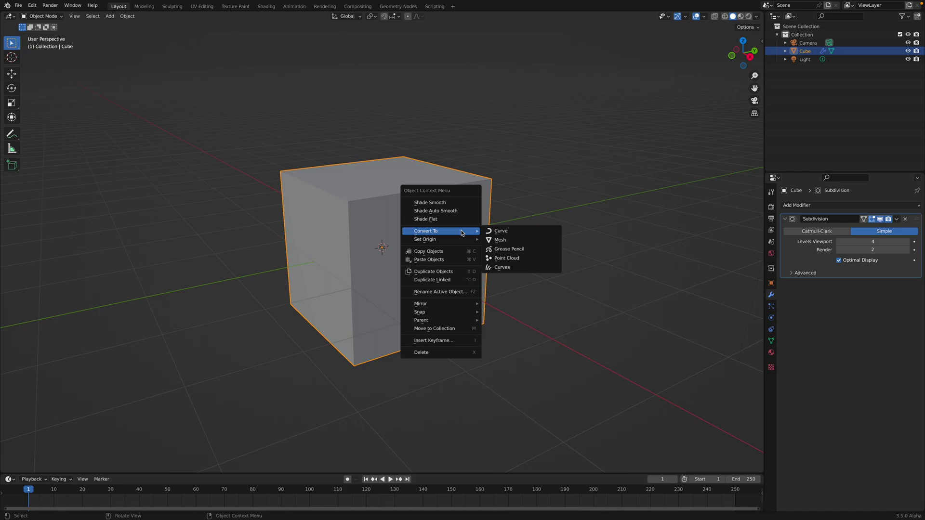
{"action": "left_click", "coordinate": [510, 242]}
Step: Check the cube's subdivided mesh in wireframe display and return to solid display
{"action": "middle_click_drag", "start_coordinate": [428, 208], "coordinate": [439, 213]}
{"action": "key", "text": "z"}
{"action": "left_click", "coordinate": [415, 215]}
{"action": "key", "text": "z"}
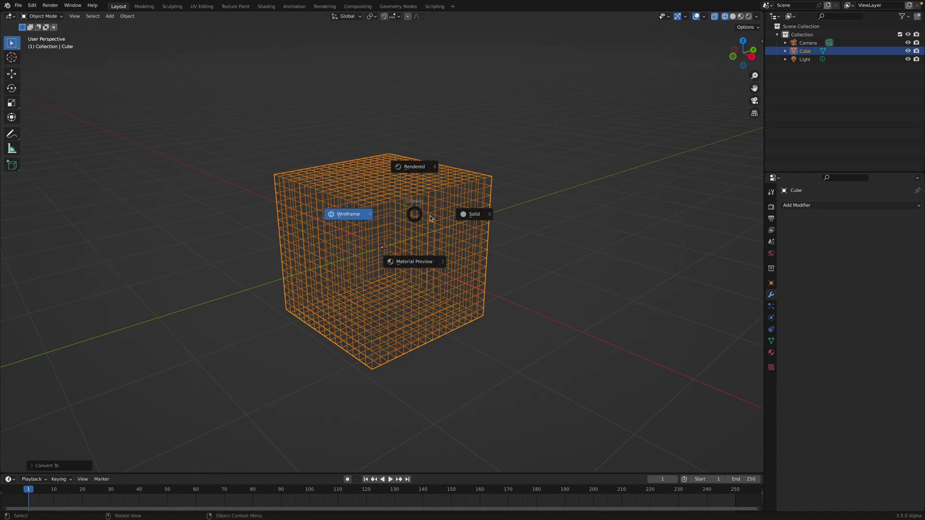
{"action": "left_click", "coordinate": [430, 215]}
Step: Switch the cube to Sculpt Mode, widen the tool list to show names, and choose the Draw Face Sets brush
{"action": "left_click", "coordinate": [42, 16]}
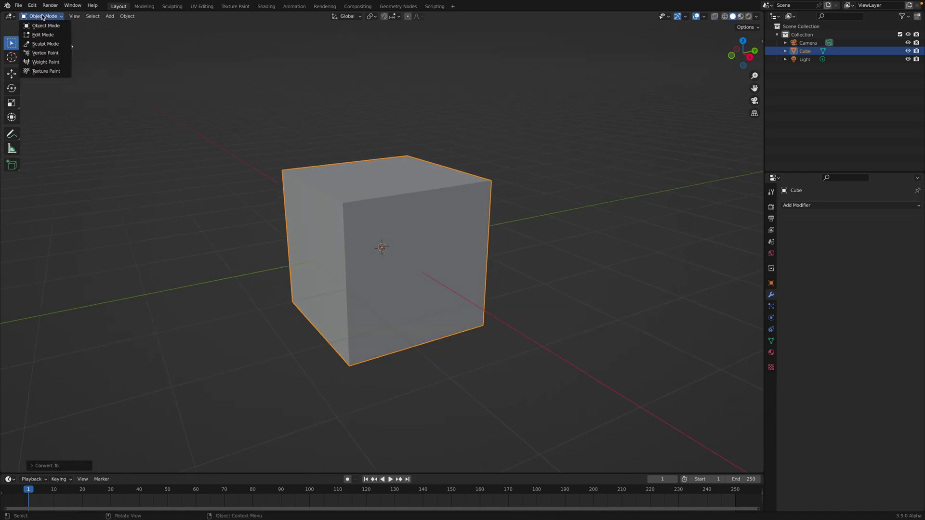
{"action": "left_click", "coordinate": [46, 43]}
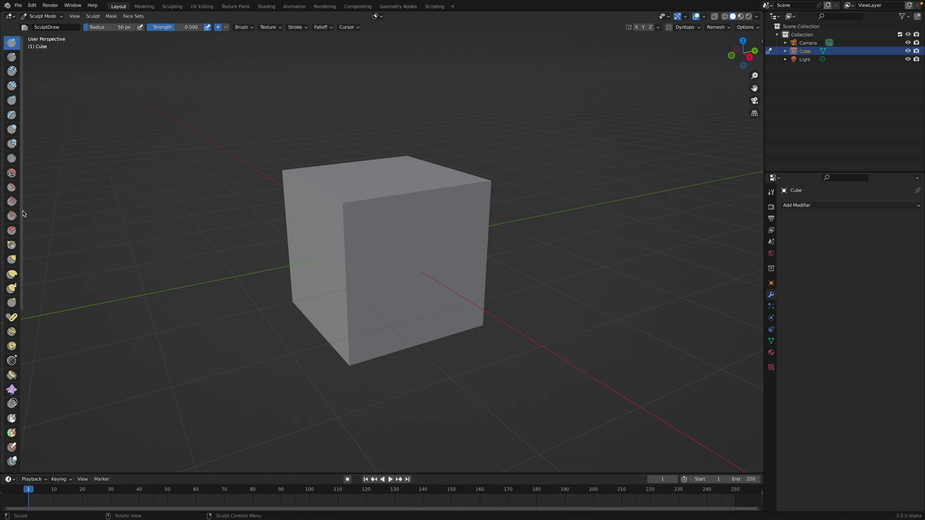
{"action": "left_click_drag", "start_coordinate": [21, 210], "coordinate": [124, 212]}
{"action": "scroll", "coordinate": [89, 264], "scroll_direction": "down", "scroll_amount": 5}
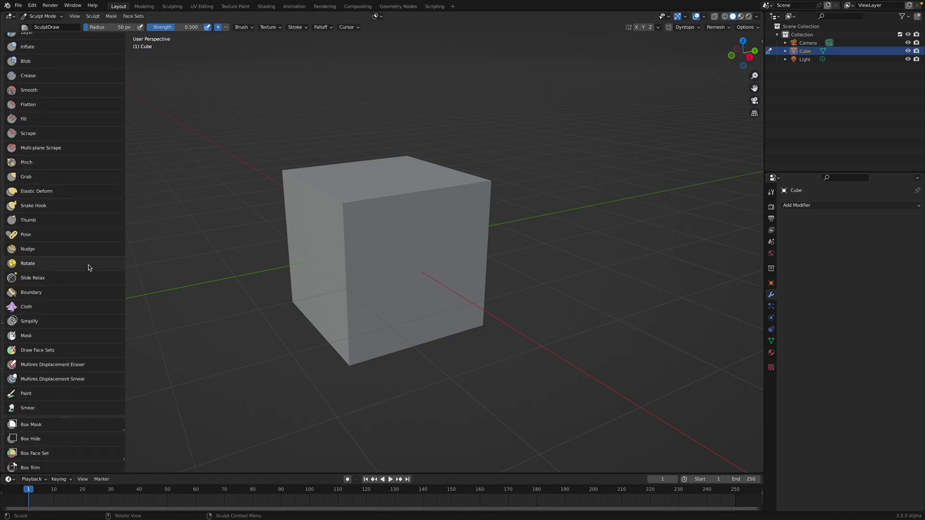
{"action": "left_click", "coordinate": [67, 350]}
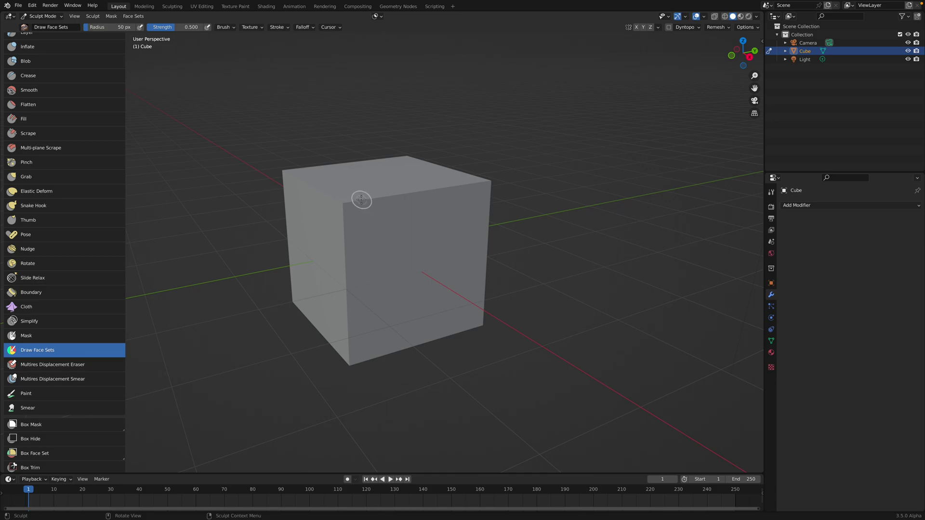
Step: Paint several separate face sets over the cube's corner, sides and top, enlarging the brush radius to 112 px after the first stroke
{"action": "left_click_drag", "start_coordinate": [361, 200], "coordinate": [349, 228]}
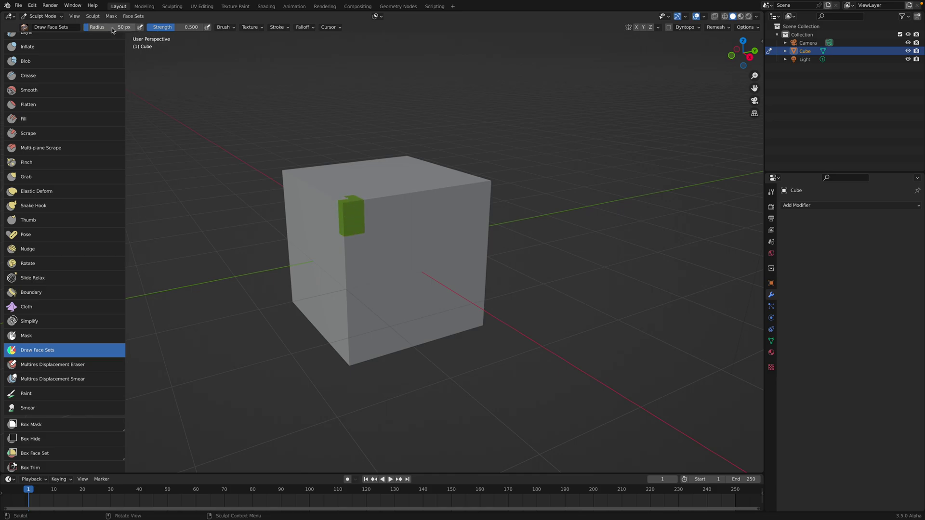
{"action": "middle_click_drag", "start_coordinate": [289, 152], "coordinate": [316, 192]}
{"action": "mouse_move", "coordinate": [371, 231]}
{"action": "left_mouse_down"}
{"action": "mouse_move", "coordinate": [390, 256]}
{"action": "mouse_move", "coordinate": [394, 235]}
{"action": "mouse_move", "coordinate": [362, 218]}
{"action": "left_mouse_up"}
{"action": "middle_click_drag", "start_coordinate": [350, 223], "coordinate": [341, 221]}
{"action": "left_click_drag", "start_coordinate": [341, 220], "coordinate": [358, 247]}
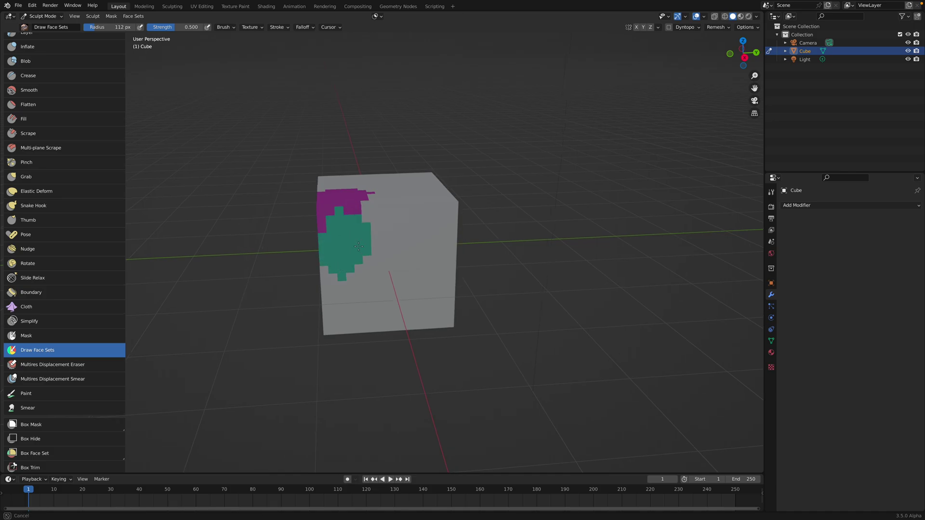
{"action": "middle_click_drag", "start_coordinate": [351, 252], "coordinate": [406, 256]}
{"action": "left_click_drag", "start_coordinate": [406, 256], "coordinate": [356, 193]}
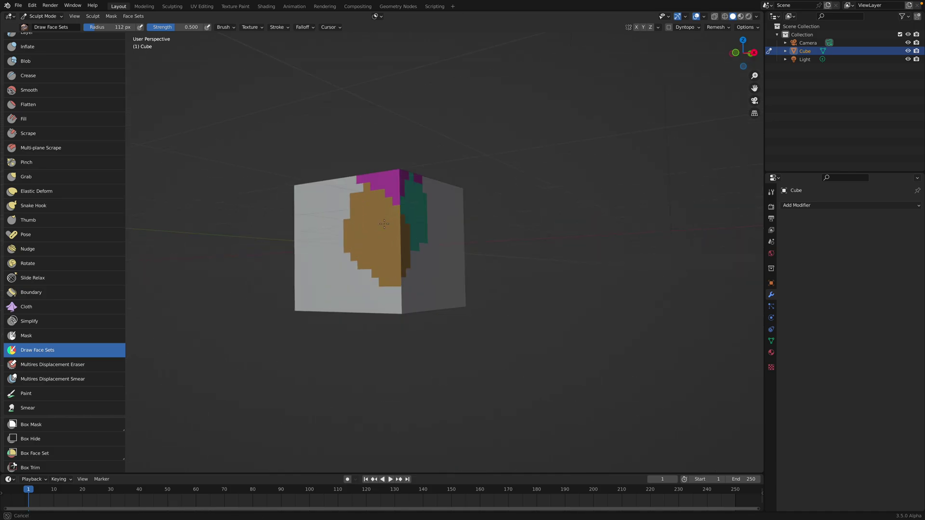
{"action": "middle_click_drag", "start_coordinate": [357, 193], "coordinate": [353, 242]}
{"action": "mouse_move", "coordinate": [353, 243]}
{"action": "left_mouse_down"}
{"action": "mouse_move", "coordinate": [369, 219]}
{"action": "mouse_move", "coordinate": [402, 210]}
{"action": "left_mouse_up"}
{"action": "middle_click_drag", "start_coordinate": [402, 210], "coordinate": [398, 202]}
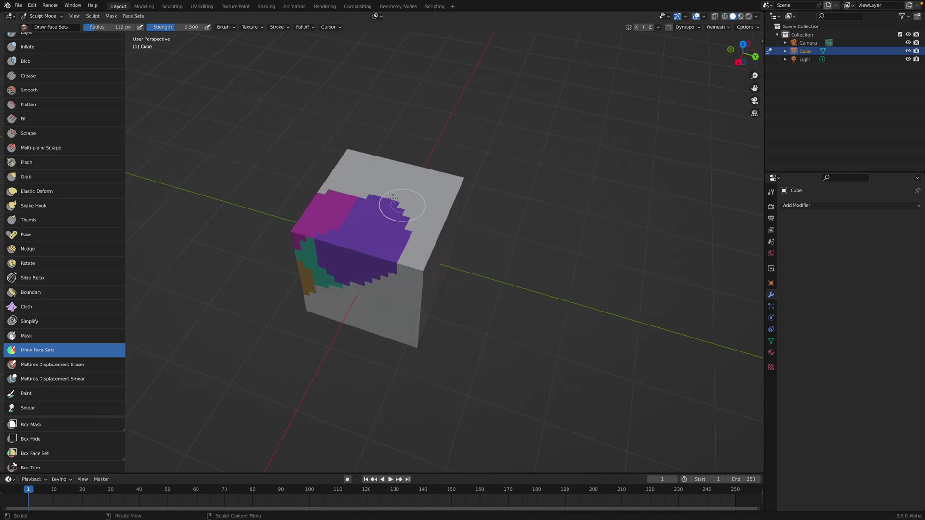
{"action": "mouse_move", "coordinate": [399, 202]}
{"action": "left_mouse_down"}
{"action": "mouse_move", "coordinate": [408, 174]}
{"action": "mouse_move", "coordinate": [395, 206]}
{"action": "left_mouse_up"}
{"action": "middle_click_drag", "start_coordinate": [395, 207], "coordinate": [385, 231]}
{"action": "left_click_drag", "start_coordinate": [385, 232], "coordinate": [375, 248]}
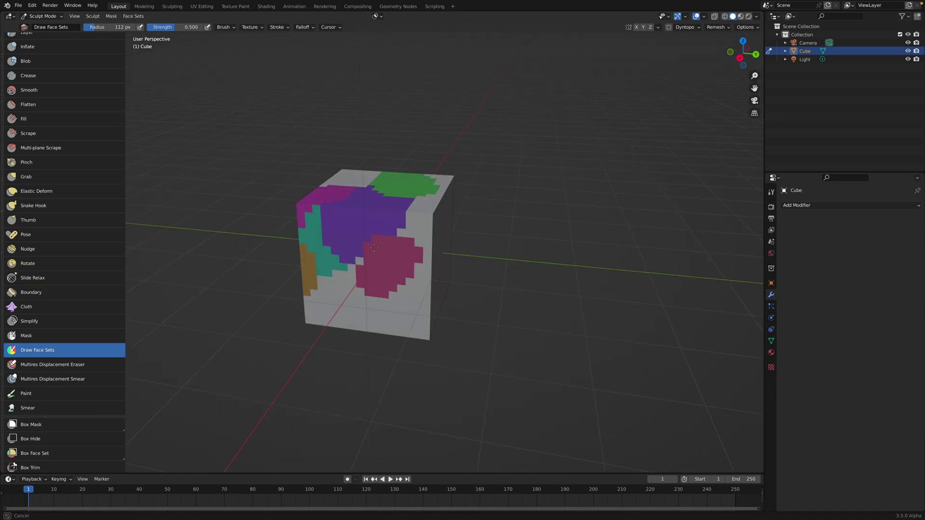
{"action": "middle_click_drag", "start_coordinate": [380, 203], "coordinate": [385, 214]}
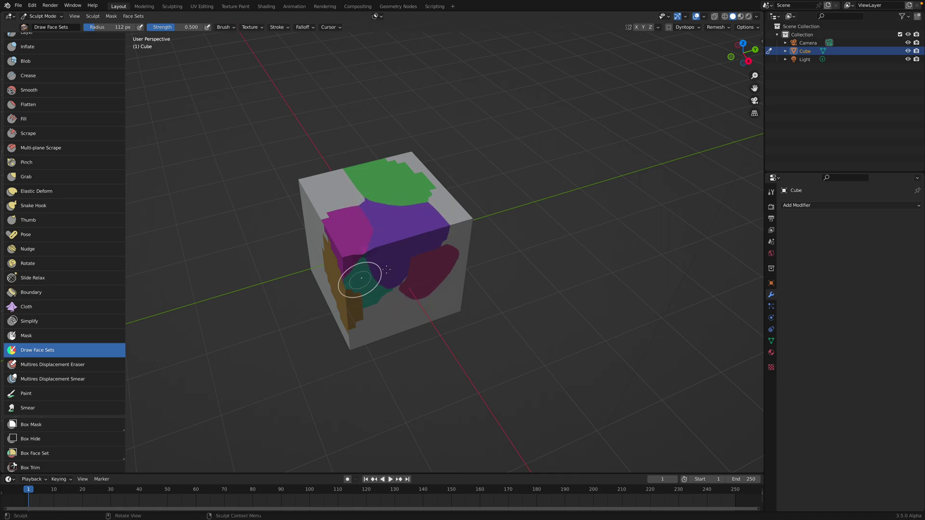
Step: Paint two more separate face sets beside the existing orange one on the cube's side face
{"action": "middle_click_drag", "start_coordinate": [387, 270], "coordinate": [393, 283]}
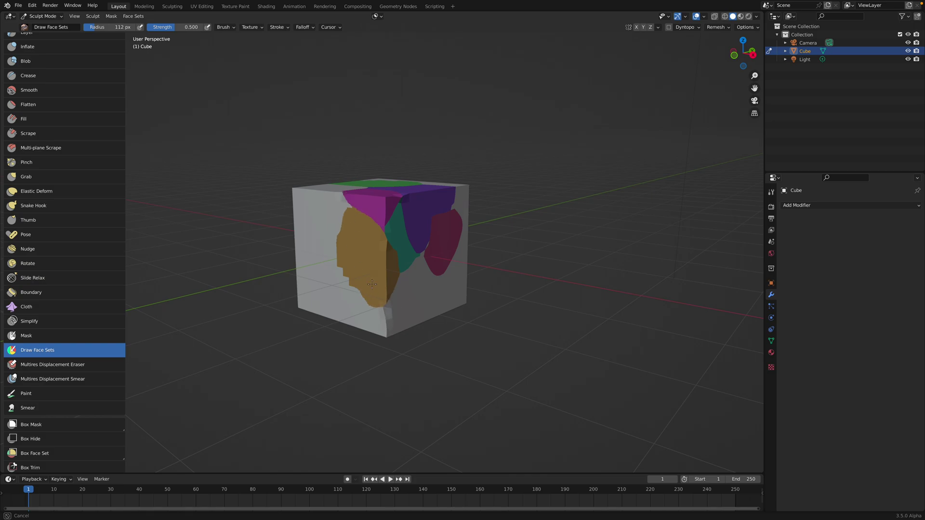
{"action": "middle_click_drag", "start_coordinate": [380, 233], "coordinate": [423, 217]}
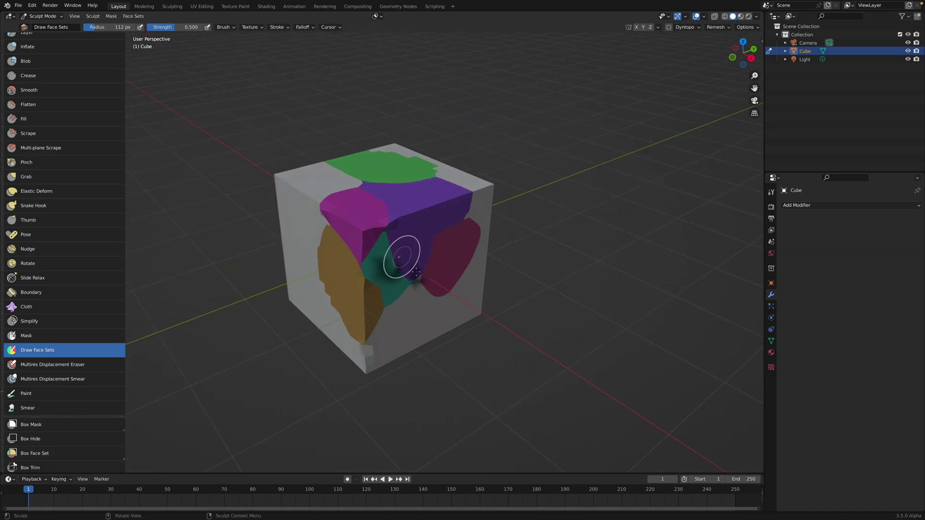
{"action": "middle_click_drag", "start_coordinate": [416, 273], "coordinate": [373, 246]}
{"action": "left_click_drag", "start_coordinate": [326, 246], "coordinate": [318, 248]}
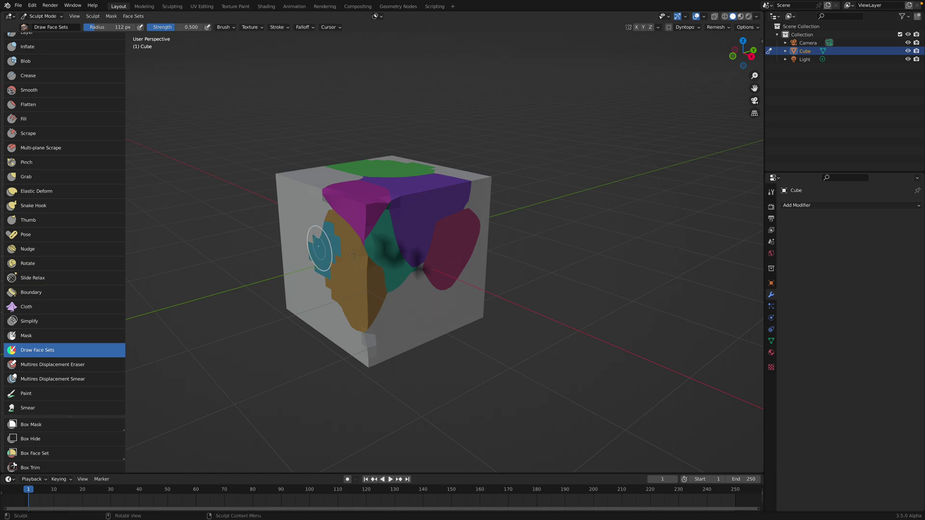
{"action": "middle_click_drag", "start_coordinate": [318, 248], "coordinate": [360, 244]}
{"action": "mouse_move", "coordinate": [356, 235]}
{"action": "left_mouse_down"}
{"action": "mouse_move", "coordinate": [339, 248]}
{"action": "mouse_move", "coordinate": [371, 251]}
{"action": "left_mouse_up"}
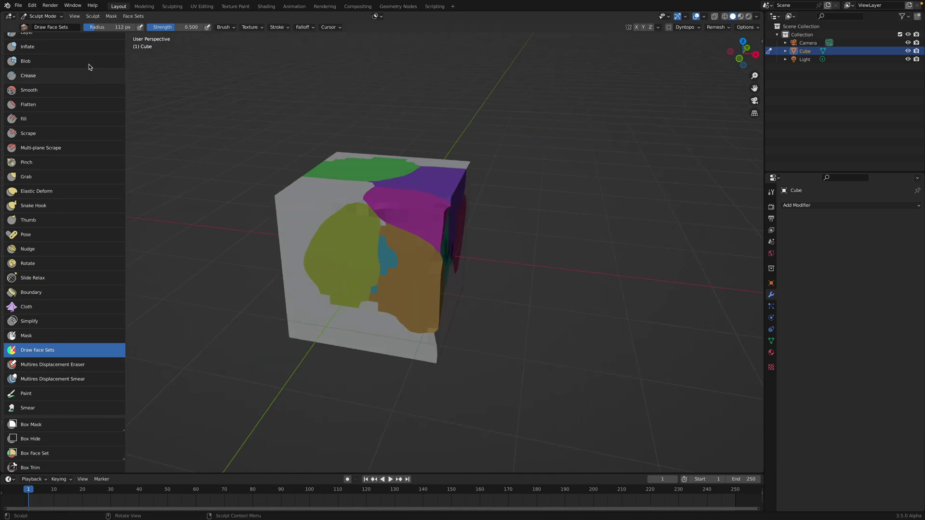
Step: Open the recent file face_set_test_003.blend without saving the current scene, and slightly reduce the node editor's height
{"action": "left_click", "coordinate": [19, 5]}
{"action": "mouse_move", "coordinate": [53, 32]}
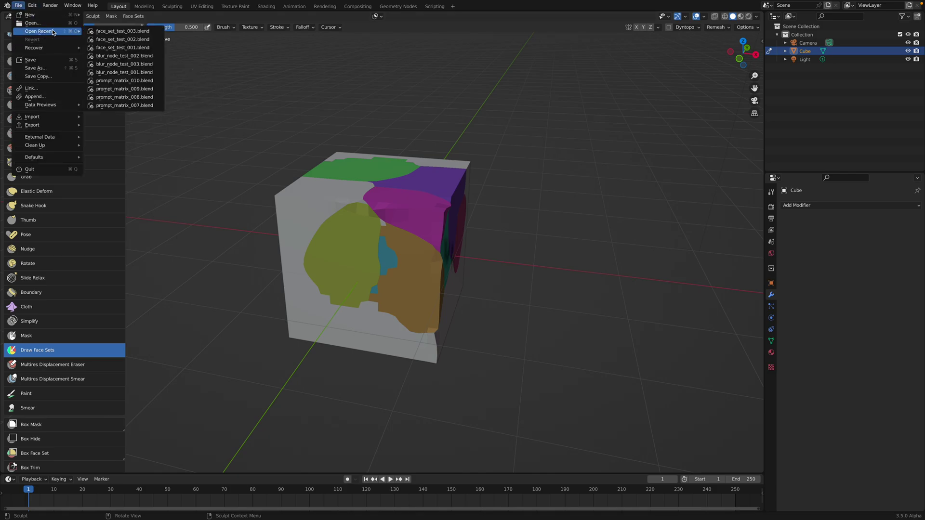
{"action": "left_click", "coordinate": [98, 32]}
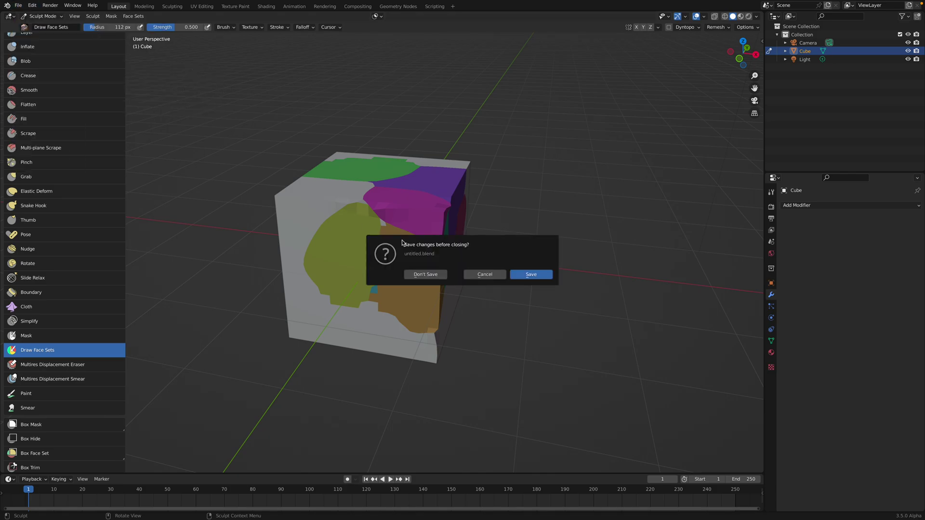
{"action": "left_click", "coordinate": [434, 275]}
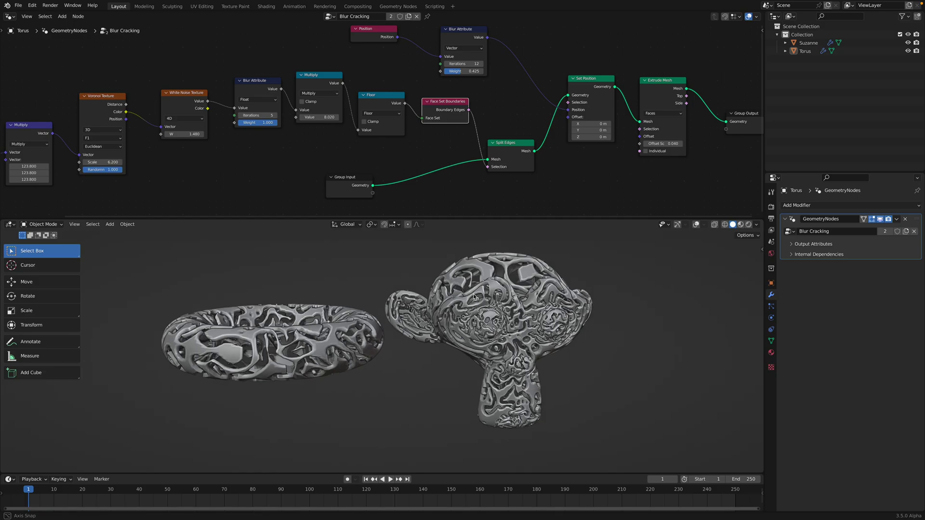
{"action": "left_click_drag", "start_coordinate": [475, 220], "coordinate": [465, 201]}
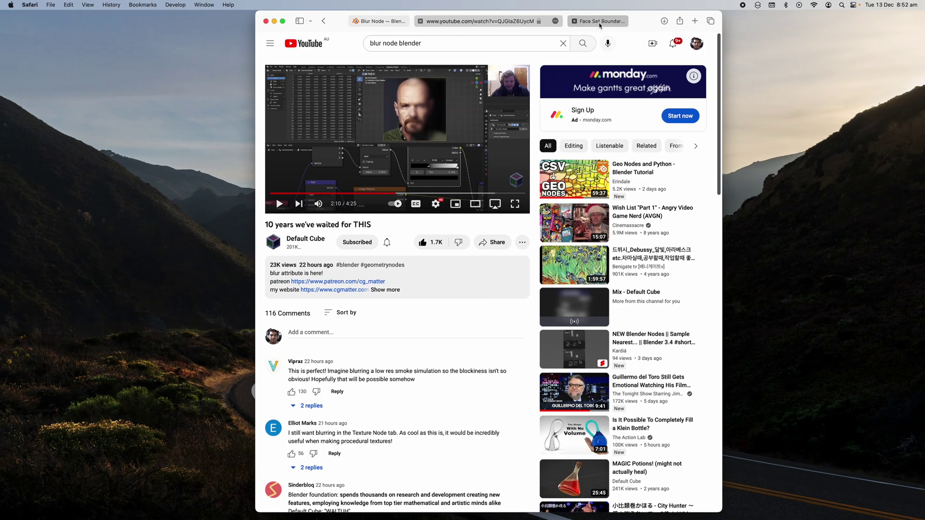
Step: View the Face Set Boundaries Node page of the Blender manual in Safari, reading its description and example
{"action": "left_click", "coordinate": [595, 21]}
{"action": "left_click_drag", "start_coordinate": [257, 12], "coordinate": [143, 11]}
{"action": "scroll", "coordinate": [488, 288], "scroll_direction": "down", "scroll_amount": 3}
{"action": "scroll", "coordinate": [457, 289], "scroll_direction": "up", "scroll_amount": 3}
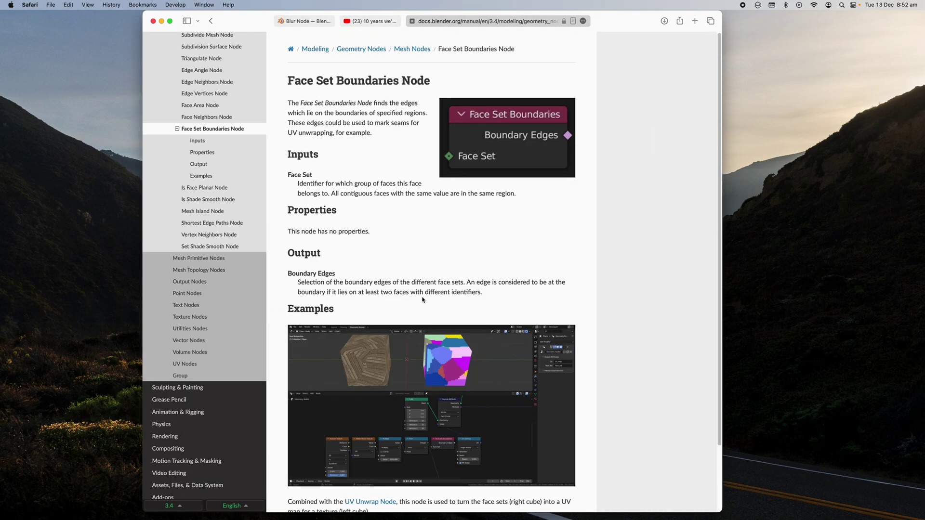
{"action": "scroll", "coordinate": [423, 299], "scroll_direction": "down", "scroll_amount": 3}
{"action": "scroll", "coordinate": [440, 328], "scroll_direction": "down", "scroll_amount": 1}
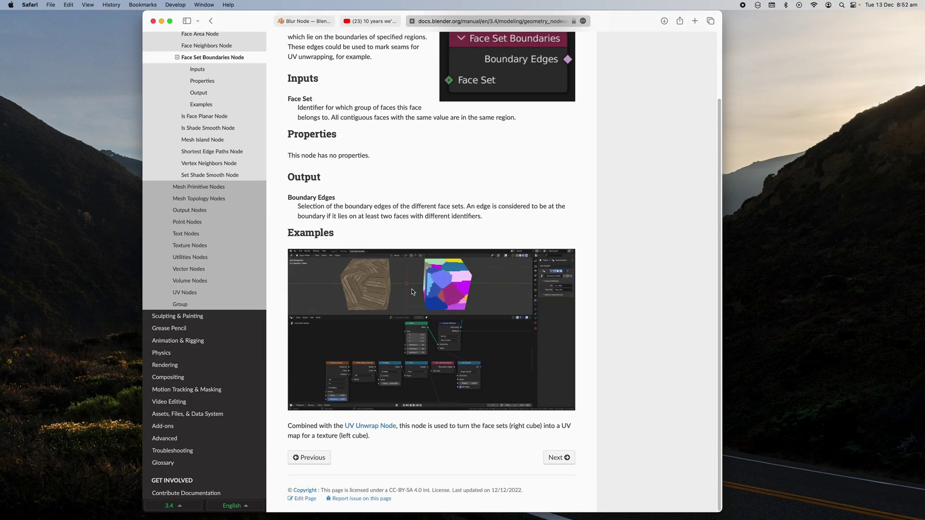
Step: Switch back to Blender and enlarge the node editor to show more of the Blur Cracking node tree
{"action": "key", "text": "ctrl+Right"}
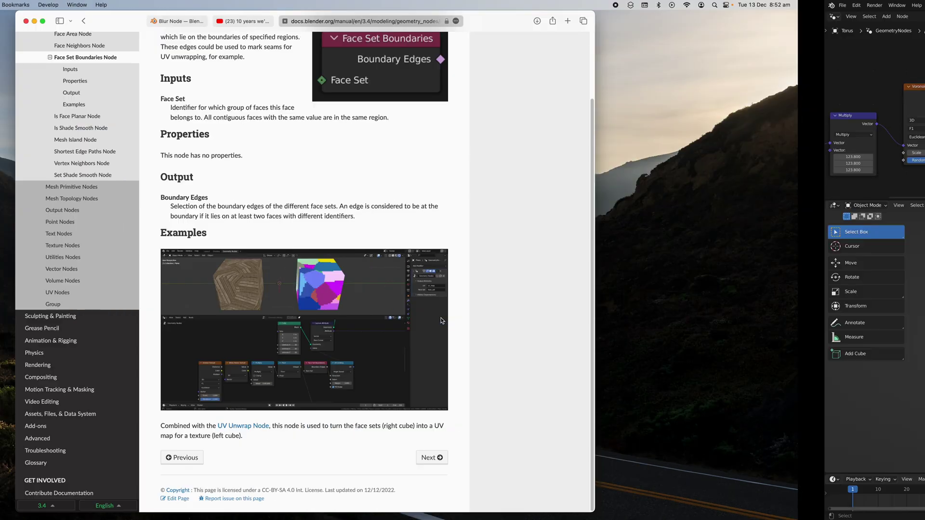
{"action": "middle_click_drag", "start_coordinate": [454, 326], "coordinate": [480, 326]}
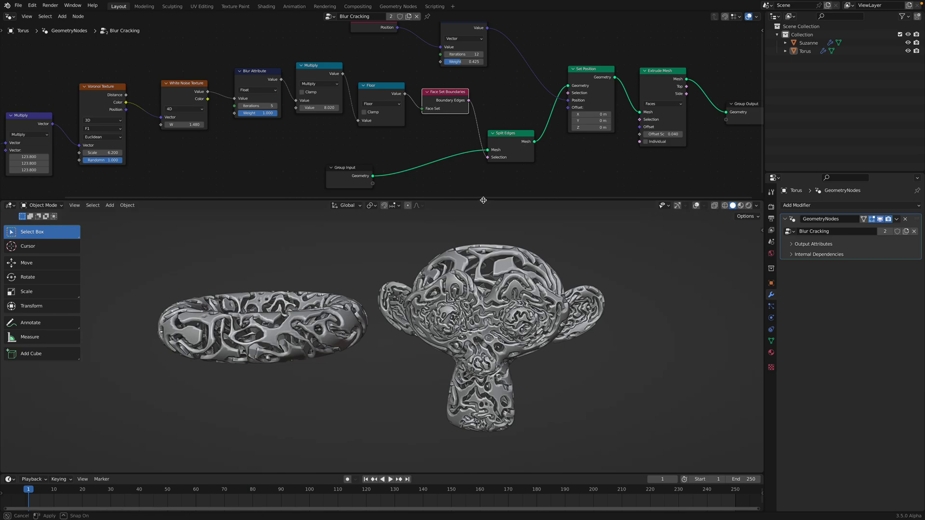
{"action": "left_click_drag", "start_coordinate": [483, 200], "coordinate": [484, 233]}
{"action": "scroll", "coordinate": [465, 141], "scroll_direction": "down", "scroll_amount": 2}
{"action": "middle_click_drag", "start_coordinate": [465, 140], "coordinate": [409, 160]}
{"action": "scroll", "coordinate": [424, 156], "scroll_direction": "up", "scroll_amount": 2}
{"action": "scroll", "coordinate": [422, 91], "scroll_direction": "up", "scroll_amount": 1}
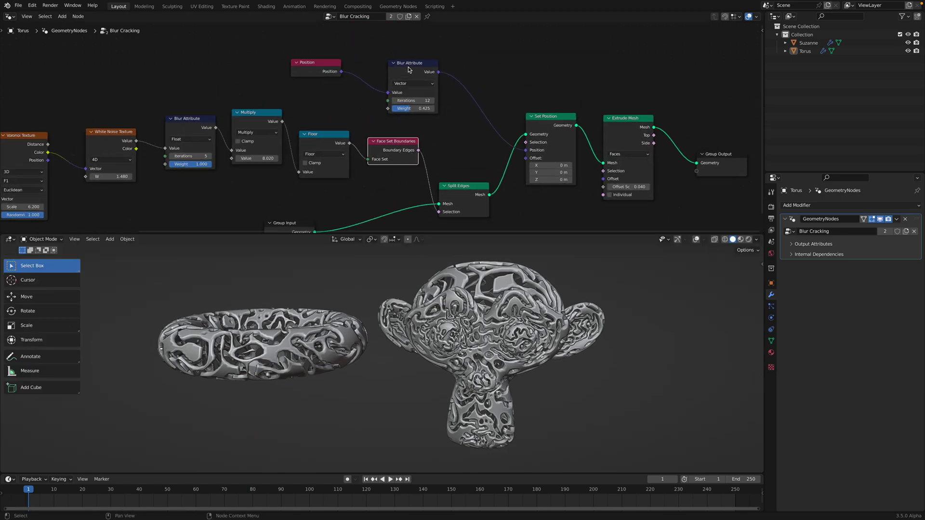
Step: Reposition the vector Blur Attribute node and its Position input, and nudge the float Blur Attribute node down slightly
{"action": "left_click_drag", "start_coordinate": [411, 68], "coordinate": [446, 64]}
{"action": "left_click_drag", "start_coordinate": [330, 64], "coordinate": [357, 58]}
{"action": "middle_click_drag", "start_coordinate": [394, 75], "coordinate": [536, 61]}
{"action": "left_click_drag", "start_coordinate": [291, 115], "coordinate": [286, 122]}
{"action": "scroll", "coordinate": [286, 122], "scroll_direction": "down", "scroll_amount": 1}
Step: Nudge the White Noise Texture, the Voronoi Texture and the Position node that starts the texture chain
{"action": "middle_click_drag", "start_coordinate": [286, 122], "coordinate": [386, 110]}
{"action": "left_click_drag", "start_coordinate": [320, 124], "coordinate": [314, 127]}
{"action": "middle_click_drag", "start_coordinate": [274, 123], "coordinate": [258, 97]}
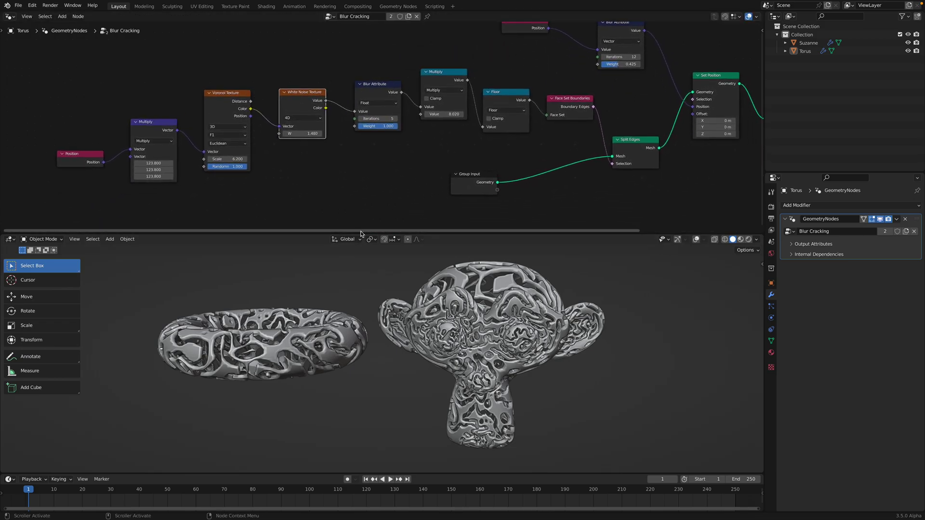
{"action": "middle_click_drag", "start_coordinate": [288, 187], "coordinate": [302, 199]}
{"action": "left_click_drag", "start_coordinate": [254, 130], "coordinate": [250, 123]}
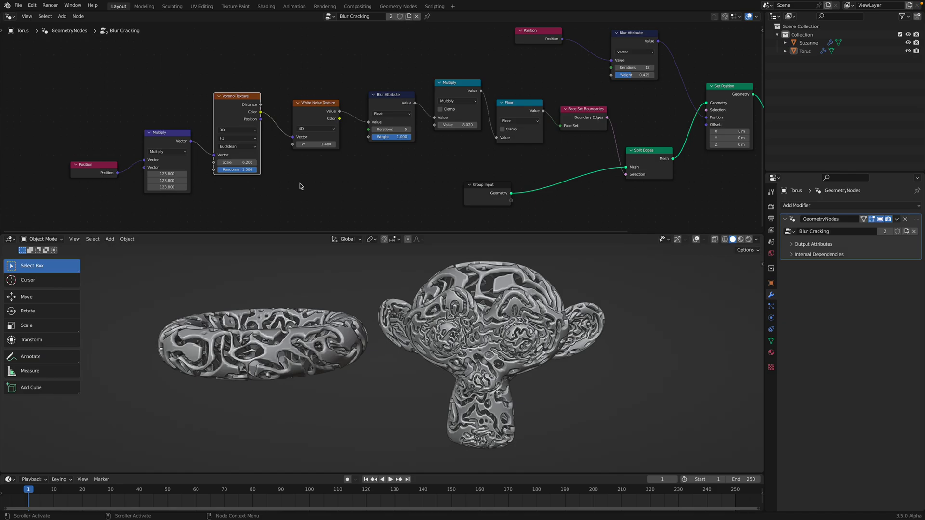
{"action": "left_click_drag", "start_coordinate": [99, 164], "coordinate": [99, 156]}
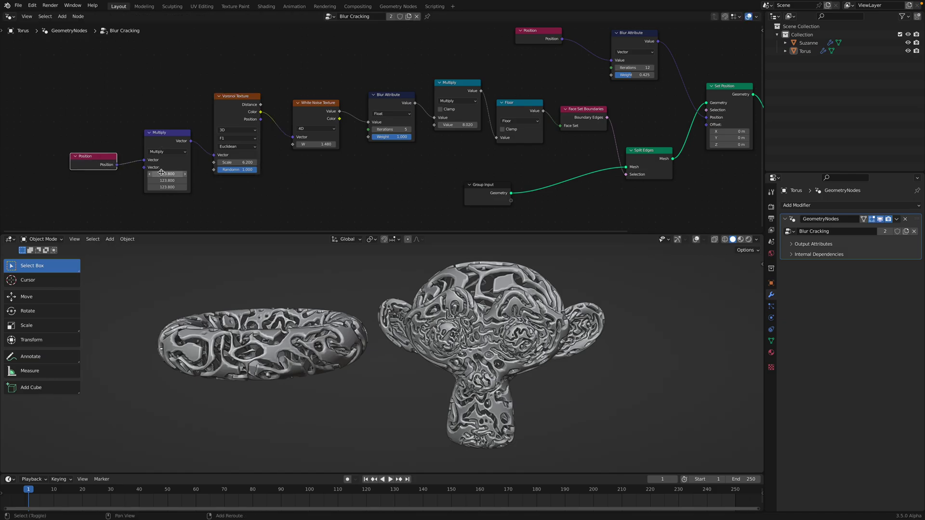
Step: Set all three vector components of the Multiply node before the Voronoi Texture to 8.820, and nudge it and its Position input
{"action": "mouse_move", "coordinate": [161, 173]}
{"action": "left_mouse_down", "text": "shift"}
{"action": "mouse_move", "coordinate": [175, 187]}
{"action": "mouse_move", "coordinate": [167, 188]}
{"action": "mouse_move", "coordinate": [178, 175]}
{"action": "left_mouse_up", "text": "shift"}
{"action": "type", "text": "1"}
{"action": "key", "text": "Return"}
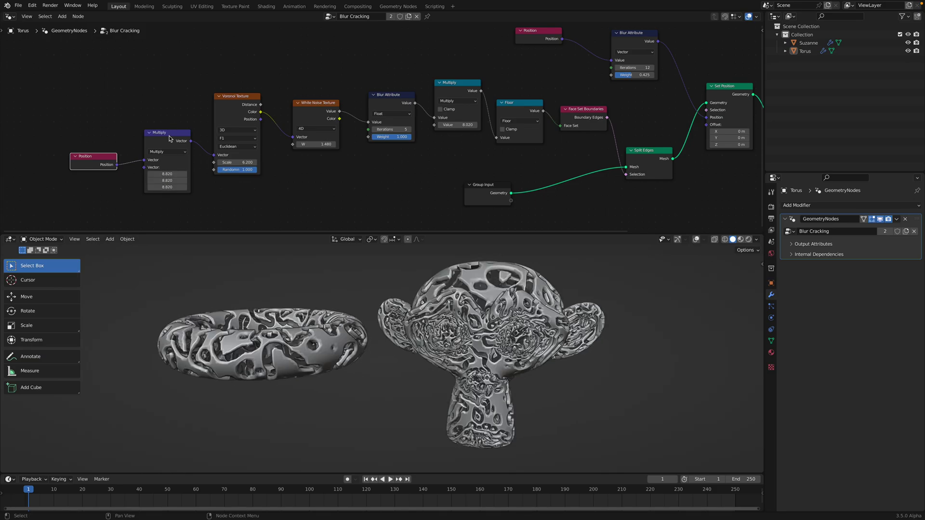
{"action": "left_click_drag", "start_coordinate": [169, 137], "coordinate": [164, 134]}
{"action": "left_click_drag", "start_coordinate": [100, 158], "coordinate": [97, 156]}
Step: Rearrange the Set Position, Extrude Mesh and Group Output nodes at the end of the node tree
{"action": "middle_click_drag", "start_coordinate": [154, 137], "coordinate": [79, 139]}
{"action": "scroll", "coordinate": [126, 141], "scroll_direction": "down", "scroll_amount": 4}
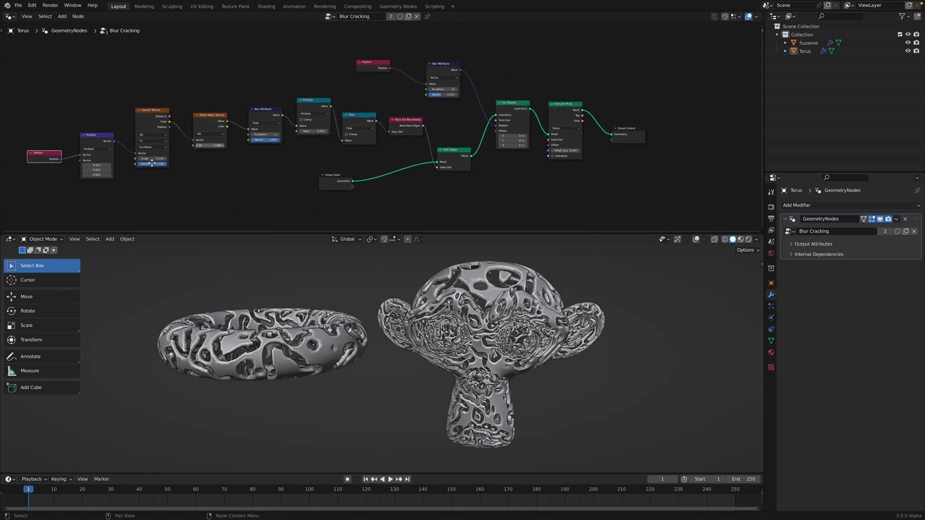
{"action": "middle_click_drag", "start_coordinate": [422, 144], "coordinate": [273, 171]}
{"action": "scroll", "coordinate": [354, 148], "scroll_direction": "up", "scroll_amount": 4}
{"action": "left_click_drag", "start_coordinate": [367, 132], "coordinate": [368, 112]}
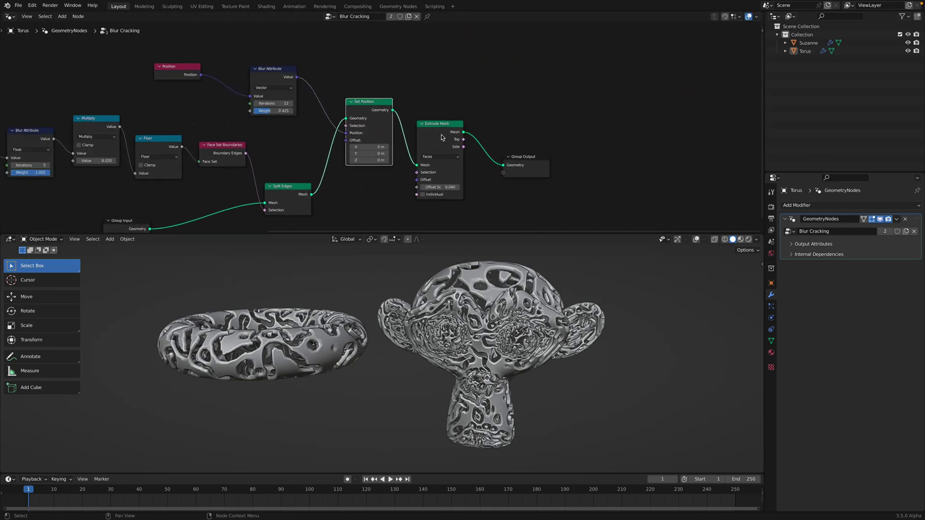
{"action": "left_click_drag", "start_coordinate": [442, 138], "coordinate": [458, 112]}
{"action": "left_click_drag", "start_coordinate": [529, 161], "coordinate": [538, 154]}
Step: Nudge the Split Edges, Face Set Boundaries and Floor nodes, and move Group Input closer to Split Edges
{"action": "middle_click_drag", "start_coordinate": [406, 126], "coordinate": [560, 101]}
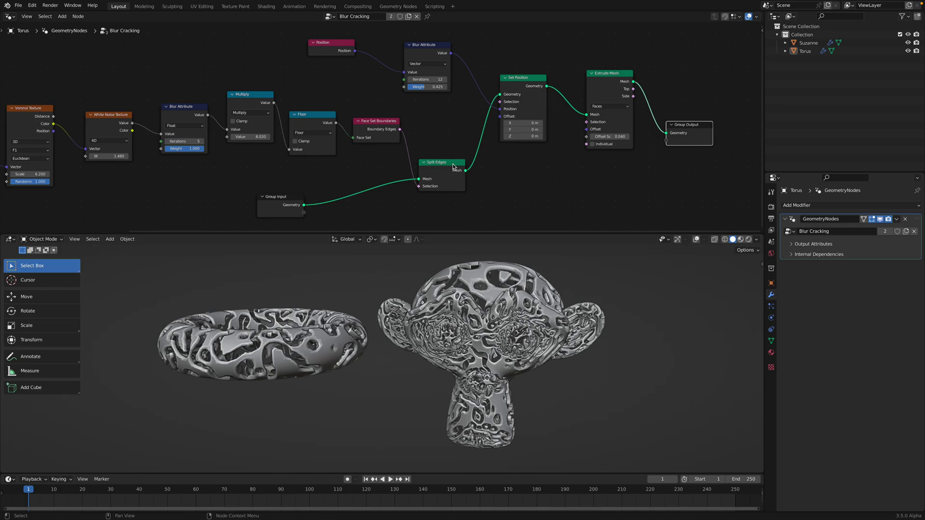
{"action": "left_click_drag", "start_coordinate": [451, 163], "coordinate": [447, 167]}
{"action": "middle_click_drag", "start_coordinate": [424, 143], "coordinate": [508, 146]}
{"action": "left_click_drag", "start_coordinate": [452, 128], "coordinate": [445, 130]}
{"action": "left_click_drag", "start_coordinate": [407, 126], "coordinate": [407, 124]}
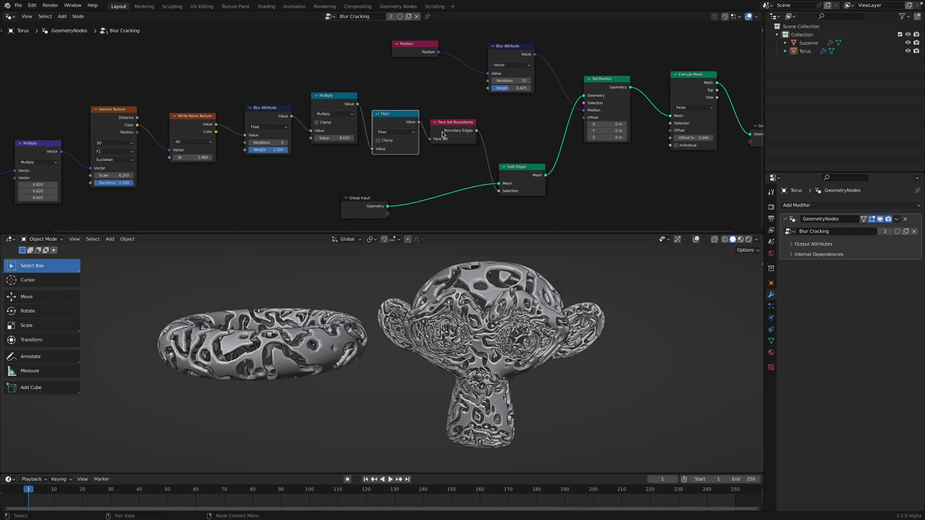
{"action": "middle_click_drag", "start_coordinate": [465, 154], "coordinate": [475, 133]}
{"action": "scroll", "coordinate": [476, 133], "scroll_direction": "up", "scroll_amount": 1}
{"action": "left_click_drag", "start_coordinate": [364, 195], "coordinate": [404, 185]}
Step: Inspect the cracked torus and Suzanne, and nudge the Voronoi Texture and vector Multiply nodes slightly upward
{"action": "middle_click_drag", "start_coordinate": [409, 318], "coordinate": [420, 332]}
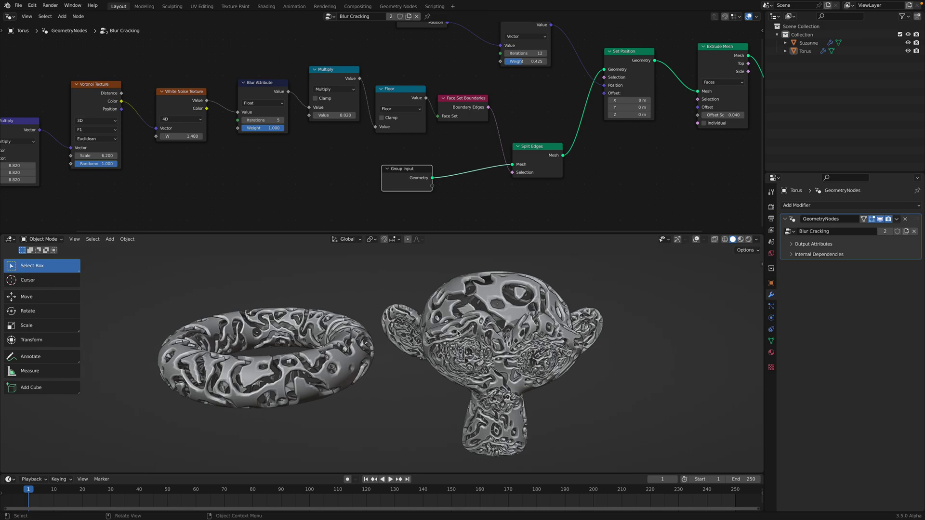
{"action": "middle_click_drag", "start_coordinate": [498, 319], "coordinate": [491, 309]}
{"action": "middle_click_drag", "start_coordinate": [319, 136], "coordinate": [367, 128]}
{"action": "middle_click_drag", "start_coordinate": [247, 95], "coordinate": [281, 96]}
{"action": "left_click", "coordinate": [180, 75]}
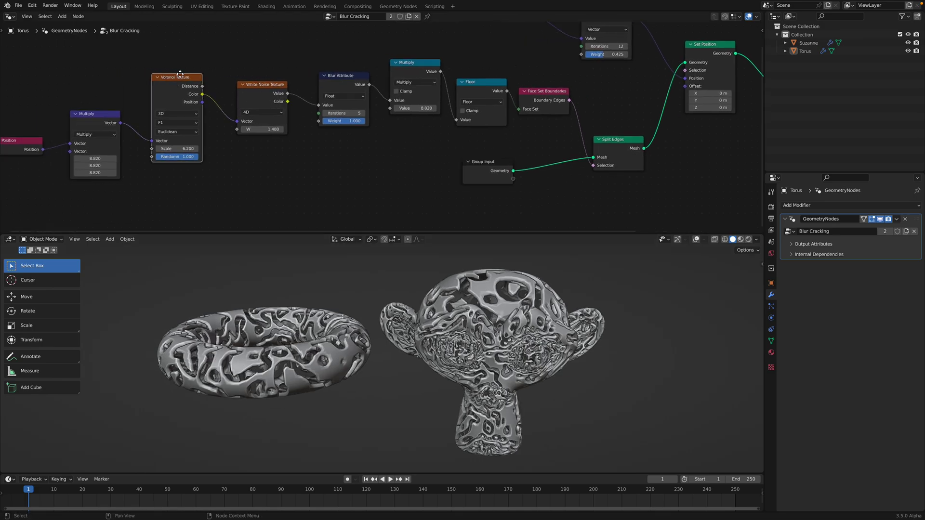
{"action": "left_click_drag", "start_coordinate": [179, 75], "coordinate": [181, 69]}
{"action": "left_click_drag", "start_coordinate": [116, 114], "coordinate": [117, 107]}
{"action": "middle_click_drag", "start_coordinate": [148, 119], "coordinate": [172, 115]}
{"action": "middle_click_drag", "start_coordinate": [235, 99], "coordinate": [206, 115]}
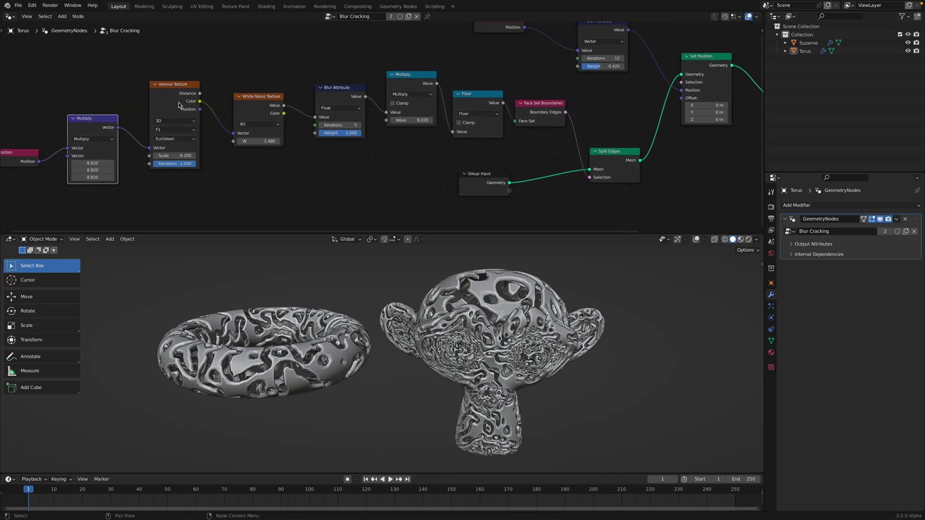
Step: Toggle muting on the White Noise Texture node to compare the meshes with and without it
{"action": "left_click", "coordinate": [246, 104]}
{"action": "left_click_drag", "start_coordinate": [255, 102], "coordinate": [248, 100]}
{"action": "key", "text": "m"}
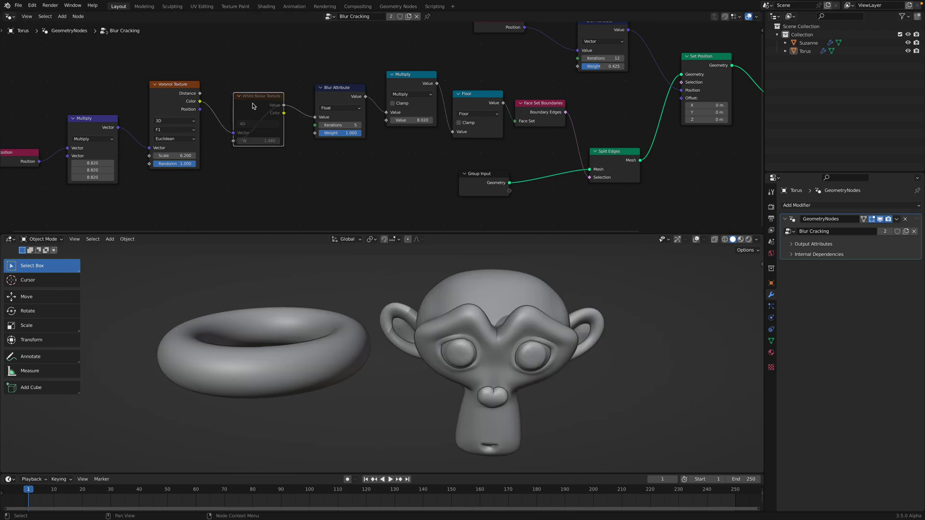
{"action": "key", "text": "m"}
{"action": "key", "text": "m"}
{"action": "key", "text": "m"}
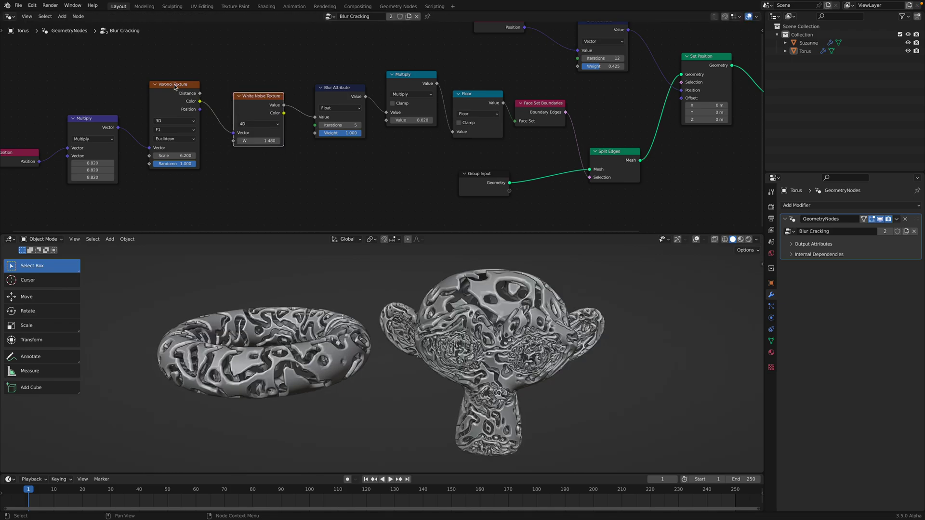
Step: Switch to Safari to check the manual's Face Set Boundaries example image, and return to Blender
{"action": "left_click", "coordinate": [175, 86]}
{"action": "key", "text": "ctrl+Left"}
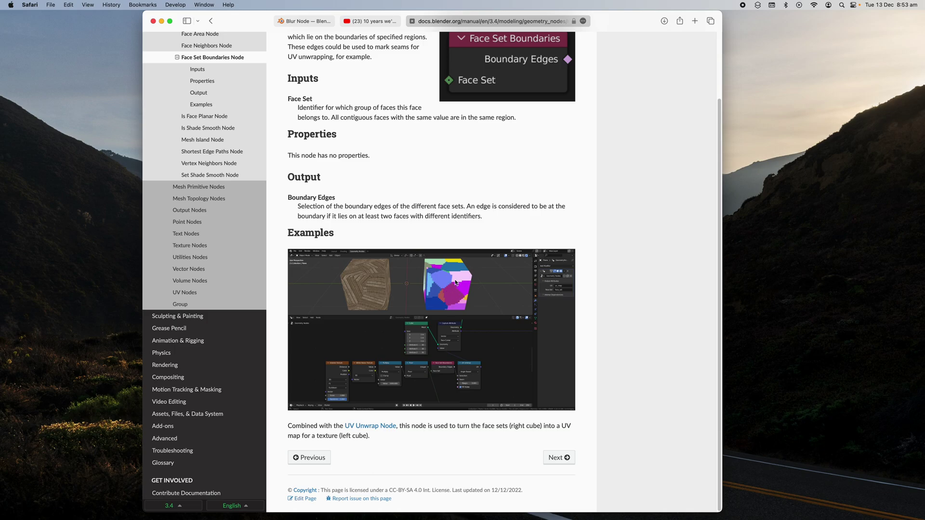
{"action": "key", "text": "ctrl+Right"}
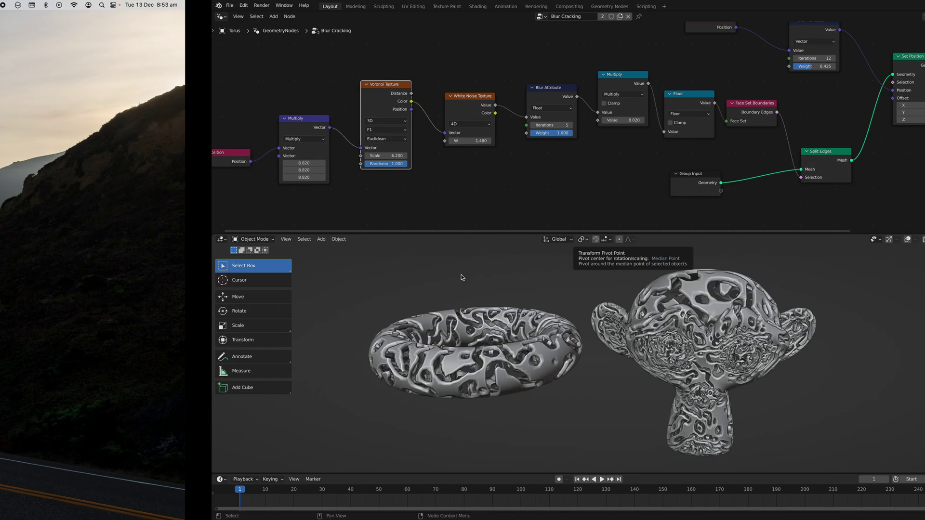
Step: Reposition the vector Blur Attribute node and the Position node feeding it above the Face Set Boundaries node
{"action": "middle_click_drag", "start_coordinate": [465, 299], "coordinate": [477, 318]}
{"action": "middle_click_drag", "start_coordinate": [405, 135], "coordinate": [365, 165]}
{"action": "scroll", "coordinate": [458, 140], "scroll_direction": "up", "scroll_amount": 1}
{"action": "left_click_drag", "start_coordinate": [556, 60], "coordinate": [555, 58]}
{"action": "left_click_drag", "start_coordinate": [477, 45], "coordinate": [492, 44]}
{"action": "left_click_drag", "start_coordinate": [566, 60], "coordinate": [577, 64]}
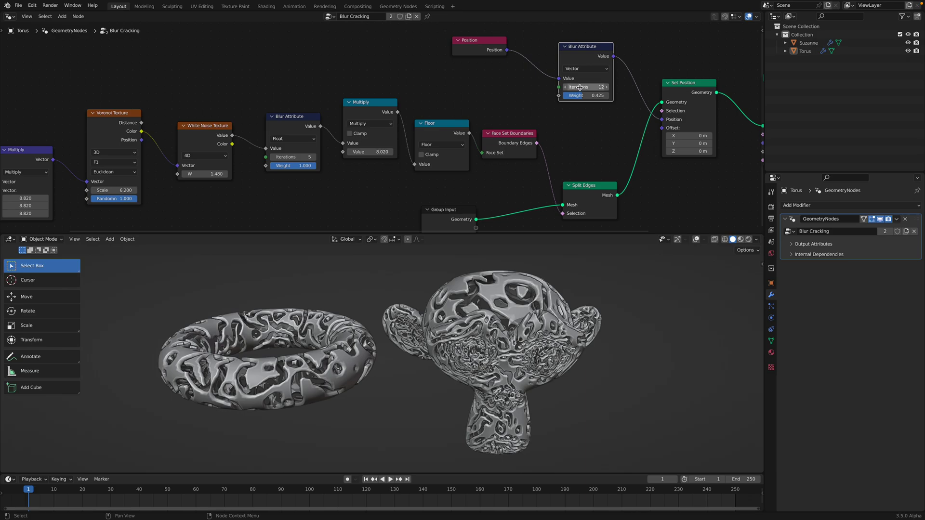
Step: Set the vector Blur Attribute's iterations to 5 and weight to 0.000, and inspect the cracks on both meshes
{"action": "left_click", "coordinate": [580, 87]}
{"action": "type", "text": "5"}
{"action": "key", "text": "Return"}
{"action": "left_click_drag", "start_coordinate": [583, 96], "coordinate": [562, 95]}
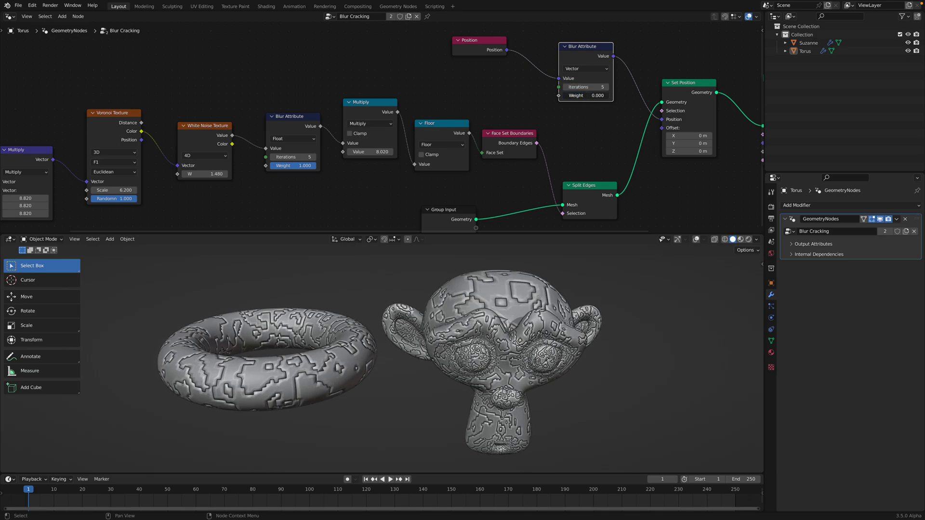
{"action": "middle_click_drag", "start_coordinate": [483, 359], "coordinate": [477, 299]}
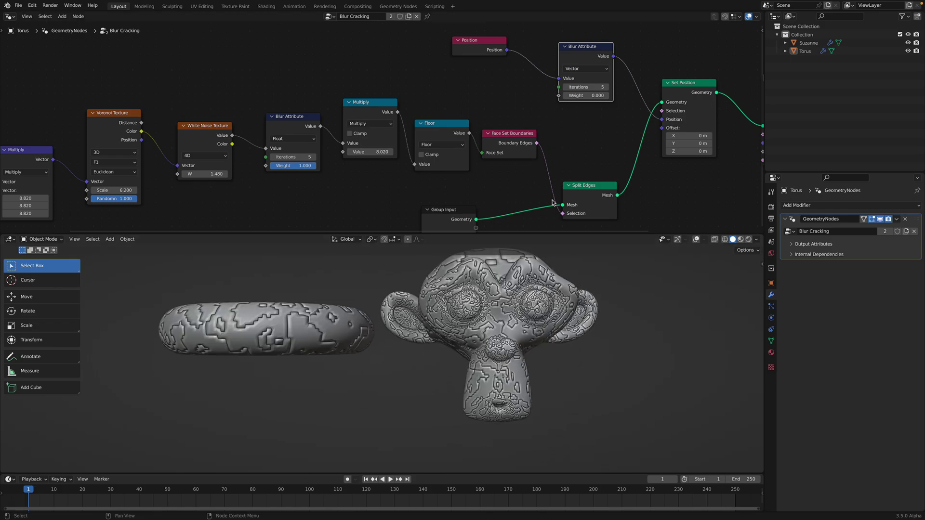
{"action": "middle_click_drag", "start_coordinate": [553, 262], "coordinate": [552, 296]}
{"action": "middle_click_drag", "start_coordinate": [491, 340], "coordinate": [477, 323]}
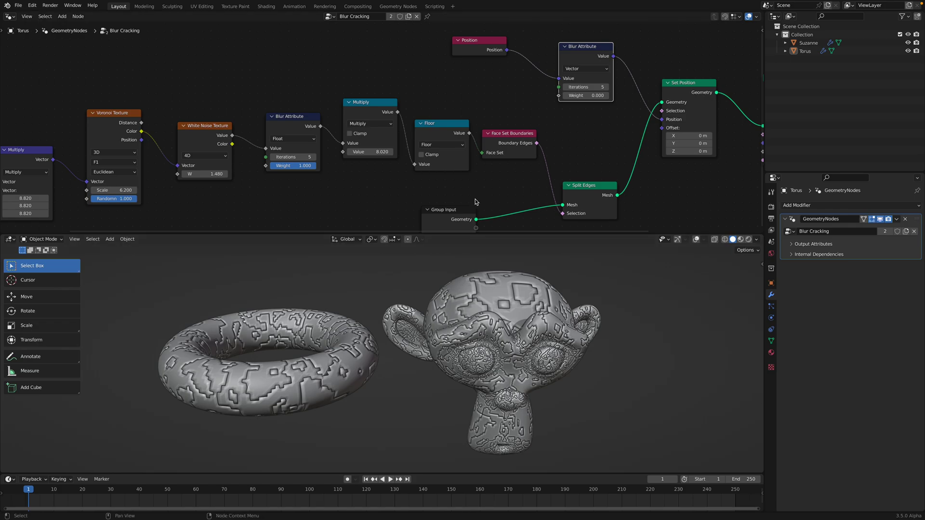
{"action": "left_click_drag", "start_coordinate": [583, 95], "coordinate": [563, 96]}
Step: Add a Smooth modifier to the torus after the geometry nodes and set its Repeat to 6
{"action": "left_click", "coordinate": [799, 205]}
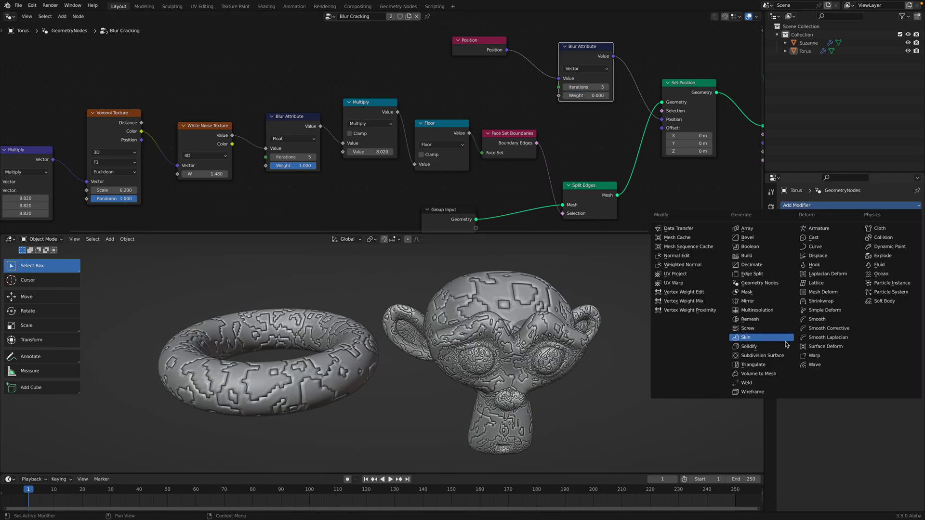
{"action": "left_click", "coordinate": [821, 320]}
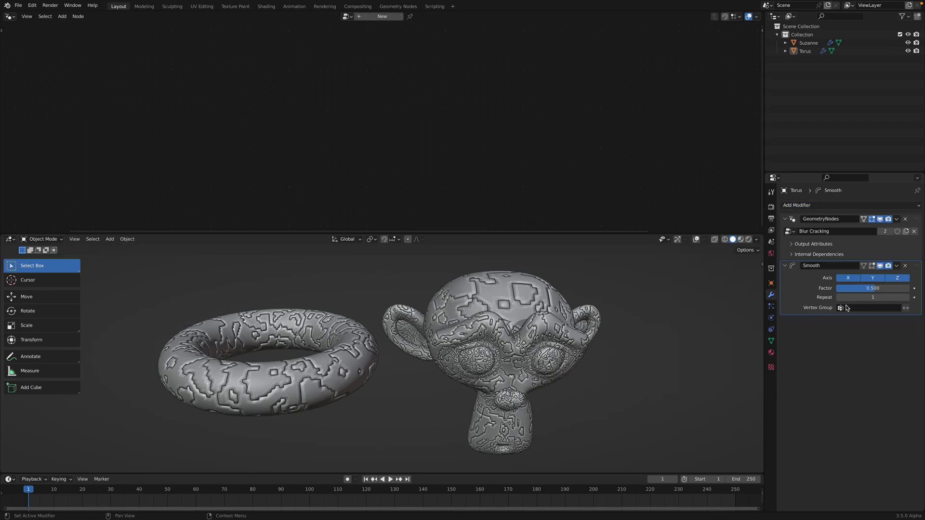
{"action": "left_click", "coordinate": [908, 297]}
{"action": "left_click", "coordinate": [908, 298]}
{"action": "left_click", "coordinate": [908, 299]}
{"action": "left_click", "coordinate": [908, 298]}
{"action": "left_click", "coordinate": [908, 299]}
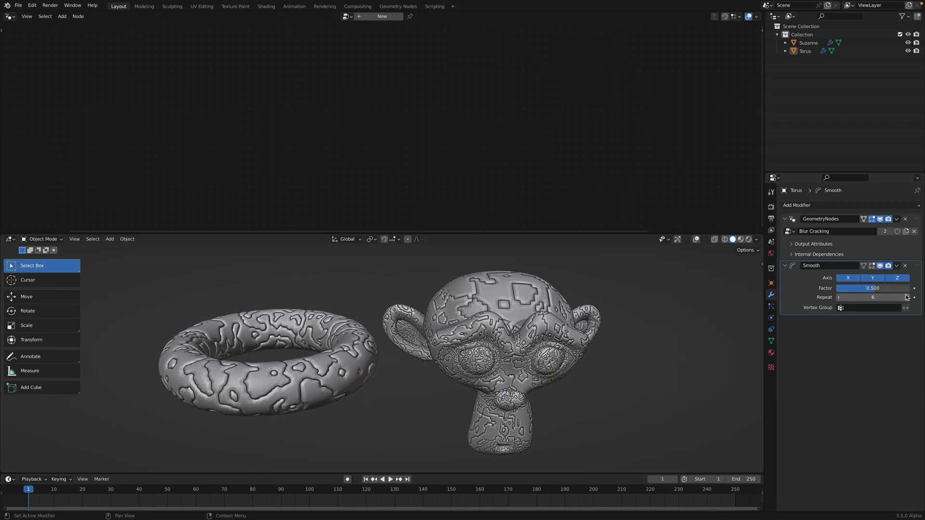
Step: Set the torus's Smooth modifier factor to 1.722 and check the smoothed cracks
{"action": "mouse_move", "coordinate": [891, 289]}
{"action": "left_mouse_down"}
{"action": "mouse_move", "coordinate": [923, 288]}
{"action": "mouse_move", "coordinate": [906, 288]}
{"action": "left_mouse_up"}
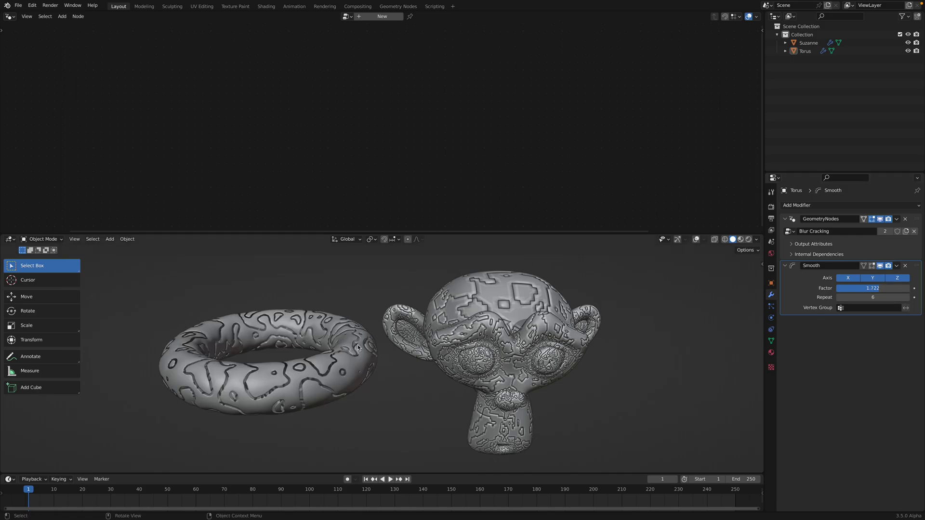
{"action": "middle_click_drag", "start_coordinate": [320, 308], "coordinate": [607, 333]}
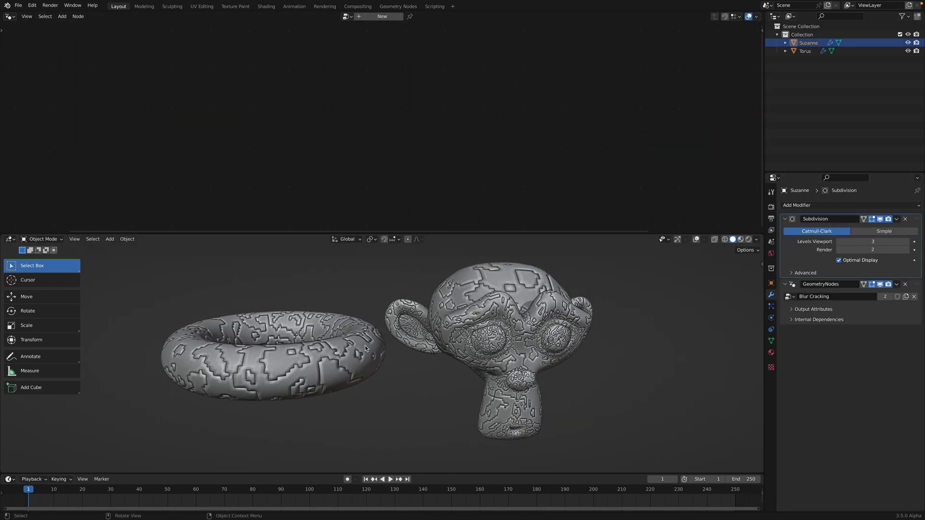
Step: Select the torus and reposition the Set Position and Group Input nodes in its Blur Cracking tree
{"action": "left_click", "coordinate": [366, 346]}
{"action": "scroll", "coordinate": [466, 169], "scroll_direction": "right", "scroll_amount": 10}
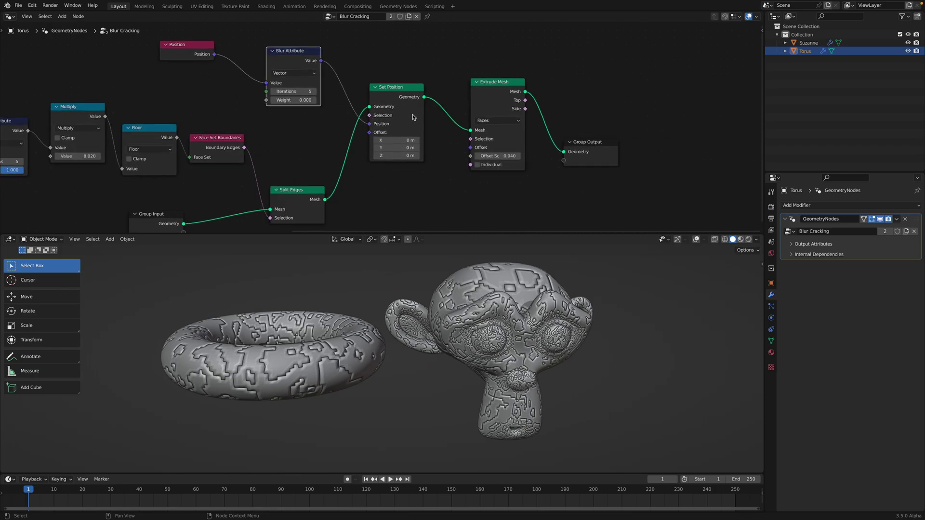
{"action": "left_click_drag", "start_coordinate": [396, 101], "coordinate": [395, 94]}
{"action": "middle_click_drag", "start_coordinate": [201, 54], "coordinate": [378, 93]}
{"action": "scroll", "coordinate": [370, 87], "scroll_direction": "down", "scroll_amount": 2}
{"action": "middle_click_drag", "start_coordinate": [299, 166], "coordinate": [440, 92]}
{"action": "mouse_move", "coordinate": [487, 177]}
{"action": "left_mouse_down"}
{"action": "mouse_move", "coordinate": [505, 170]}
{"action": "mouse_move", "coordinate": [489, 181]}
{"action": "mouse_move", "coordinate": [499, 175]}
{"action": "left_mouse_up"}
{"action": "middle_click_drag", "start_coordinate": [508, 175], "coordinate": [441, 173]}
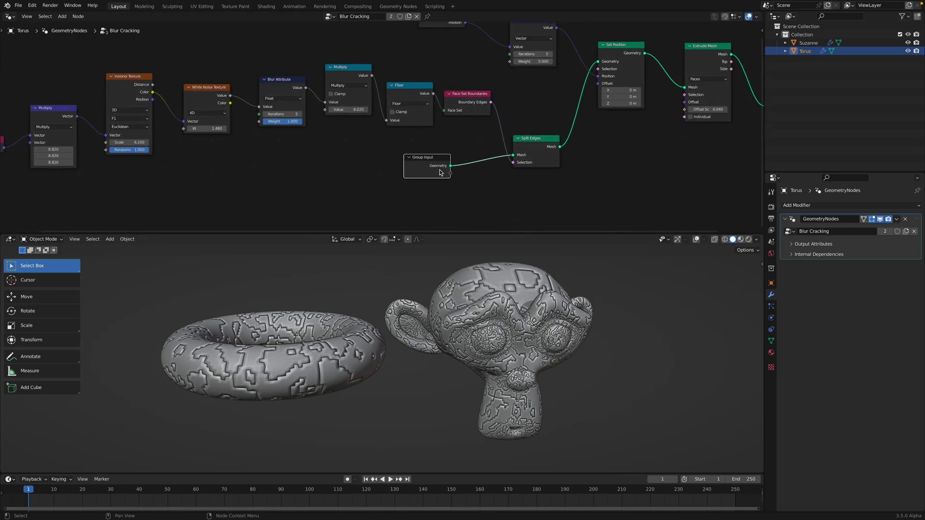
Step: Tighten the layout of the Split Edges, Group Input, Face Set Boundaries and Floor nodes
{"action": "scroll", "coordinate": [440, 173], "scroll_direction": "up", "scroll_amount": 1}
{"action": "left_click", "coordinate": [539, 149]}
{"action": "scroll", "coordinate": [541, 153], "scroll_direction": "up", "scroll_amount": 1}
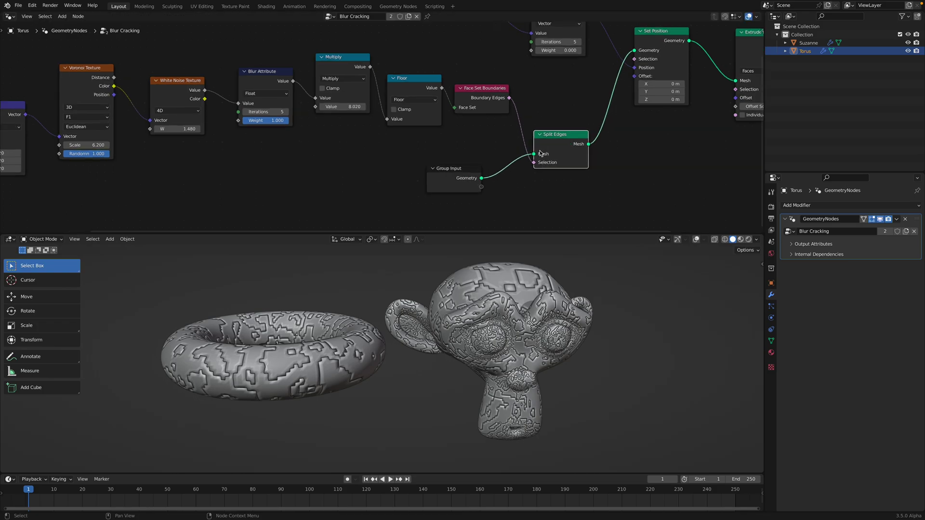
{"action": "middle_click_drag", "start_coordinate": [541, 154], "coordinate": [560, 156]}
{"action": "left_click_drag", "start_coordinate": [469, 187], "coordinate": [498, 188]}
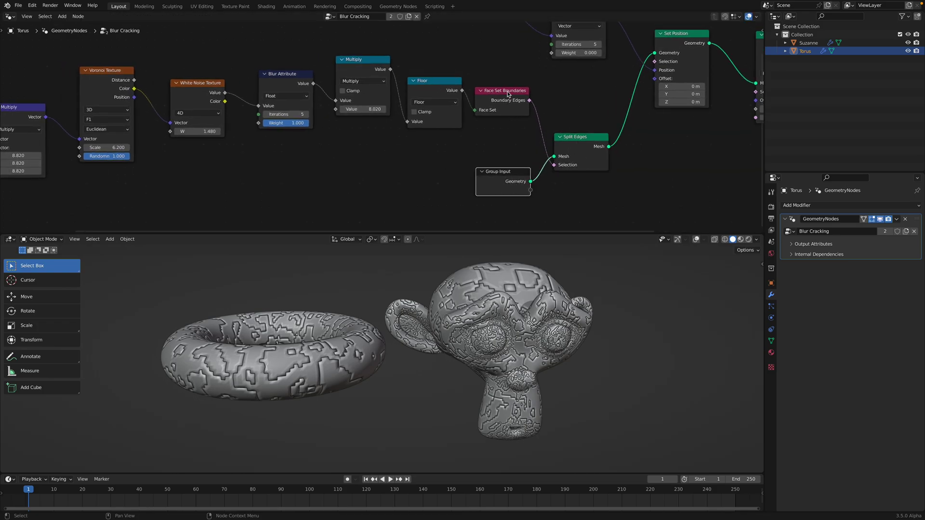
{"action": "left_click_drag", "start_coordinate": [509, 94], "coordinate": [513, 101]}
{"action": "middle_click_drag", "start_coordinate": [504, 107], "coordinate": [576, 125]}
{"action": "scroll", "coordinate": [532, 102], "scroll_direction": "down", "scroll_amount": 1}
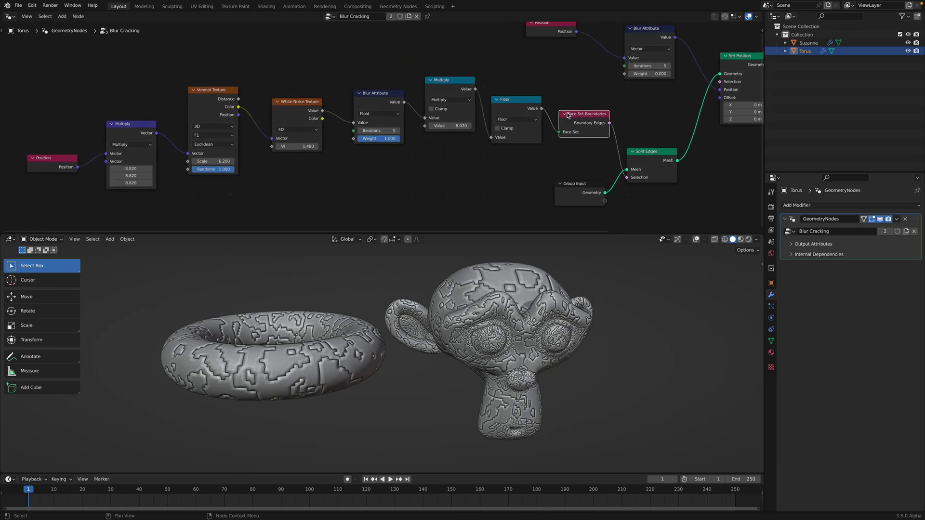
{"action": "left_click_drag", "start_coordinate": [514, 106], "coordinate": [512, 104]}
Step: Move the vector Multiply, Voronoi Texture, White Noise Texture and float Blur Attribute nodes slightly upward in the tree
{"action": "middle_click_drag", "start_coordinate": [185, 105], "coordinate": [225, 92]}
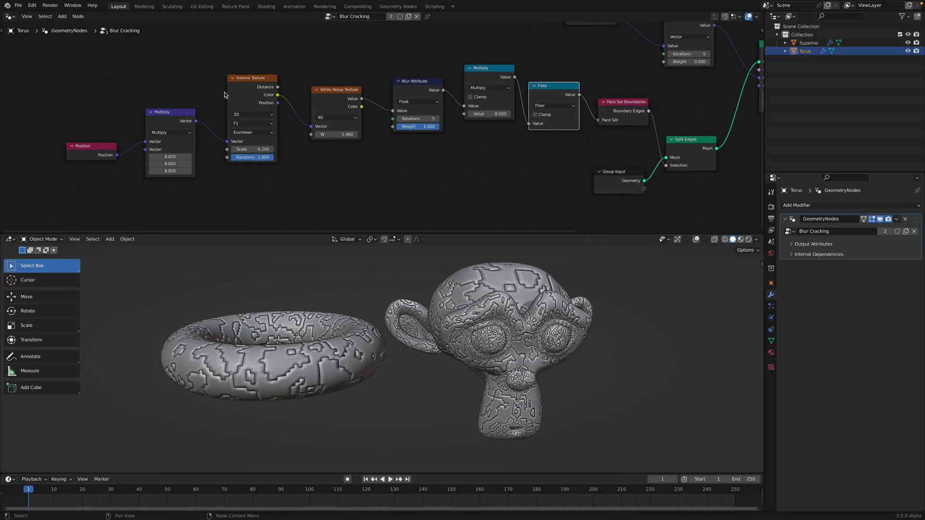
{"action": "left_click_drag", "start_coordinate": [159, 123], "coordinate": [157, 103]}
{"action": "left_click_drag", "start_coordinate": [253, 83], "coordinate": [241, 72]}
{"action": "left_click_drag", "start_coordinate": [339, 101], "coordinate": [322, 86]}
{"action": "left_click_drag", "start_coordinate": [400, 92], "coordinate": [384, 86]}
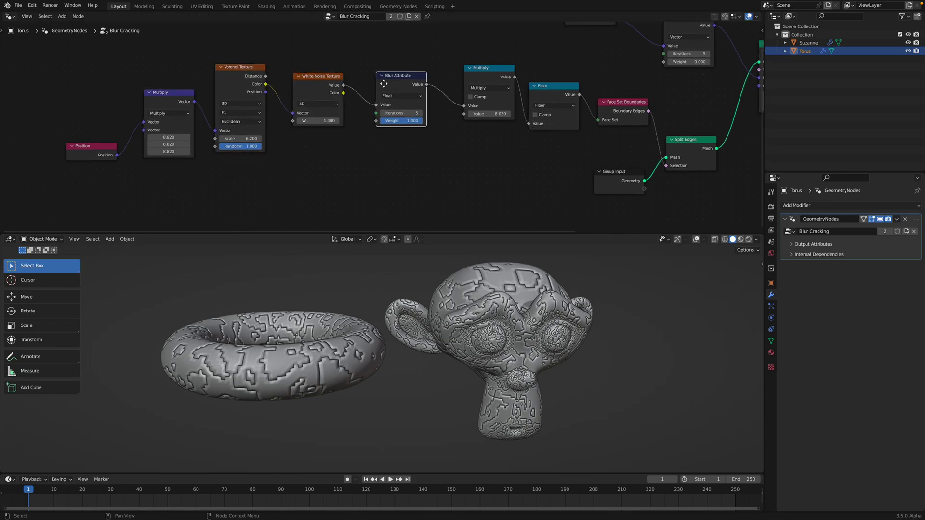
Step: Set the float Blur Attribute's iterations to 258 and inspect the cracks on both meshes
{"action": "middle_click_drag", "start_coordinate": [383, 88], "coordinate": [356, 89]}
{"action": "scroll", "coordinate": [356, 89], "scroll_direction": "up", "scroll_amount": 1}
{"action": "left_click_drag", "start_coordinate": [373, 124], "coordinate": [453, 115]}
{"action": "left_click", "coordinate": [397, 115]}
{"action": "left_click", "coordinate": [396, 116]}
{"action": "left_click", "coordinate": [396, 116]}
{"action": "left_click", "coordinate": [396, 115]}
{"action": "left_click", "coordinate": [396, 115]}
{"action": "left_click", "coordinate": [397, 116]}
{"action": "left_click", "coordinate": [396, 115]}
{"action": "left_click", "coordinate": [396, 116]}
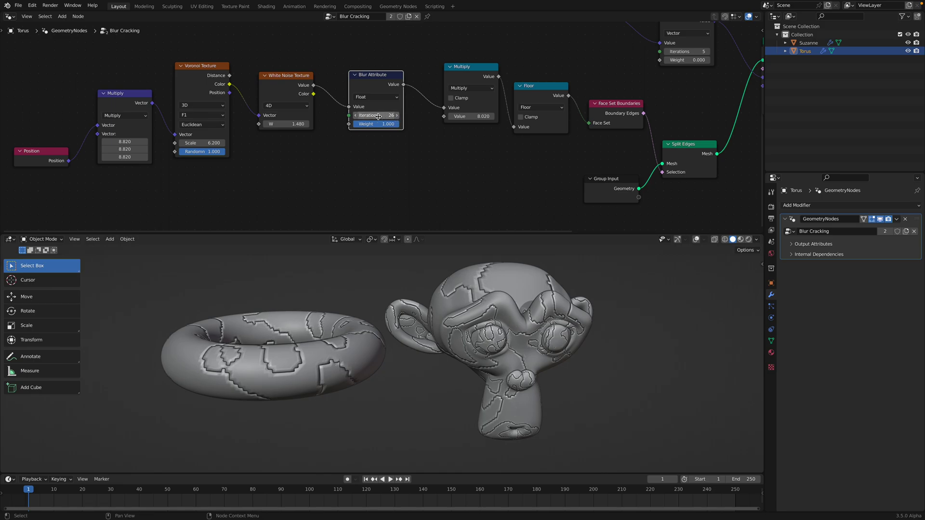
{"action": "left_click_drag", "start_coordinate": [378, 116], "coordinate": [482, 115]}
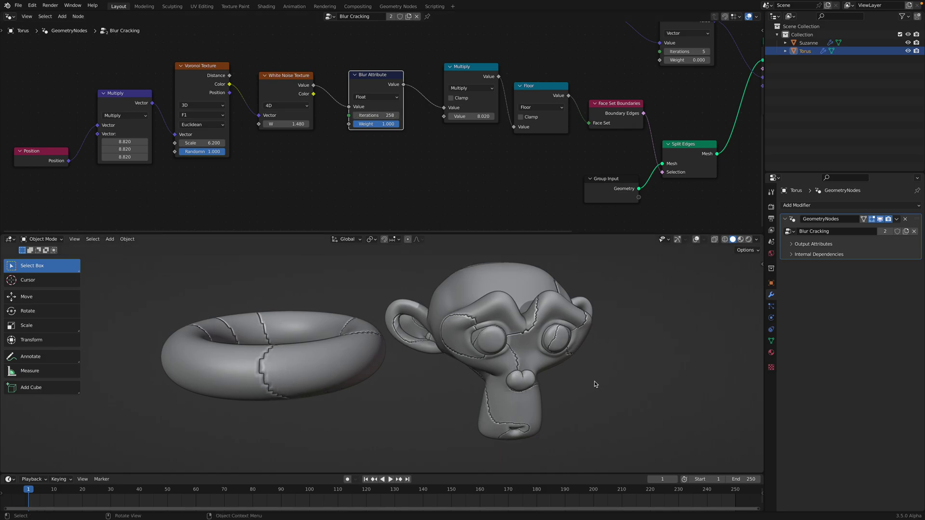
{"action": "middle_click_drag", "start_coordinate": [596, 384], "coordinate": [482, 347]}
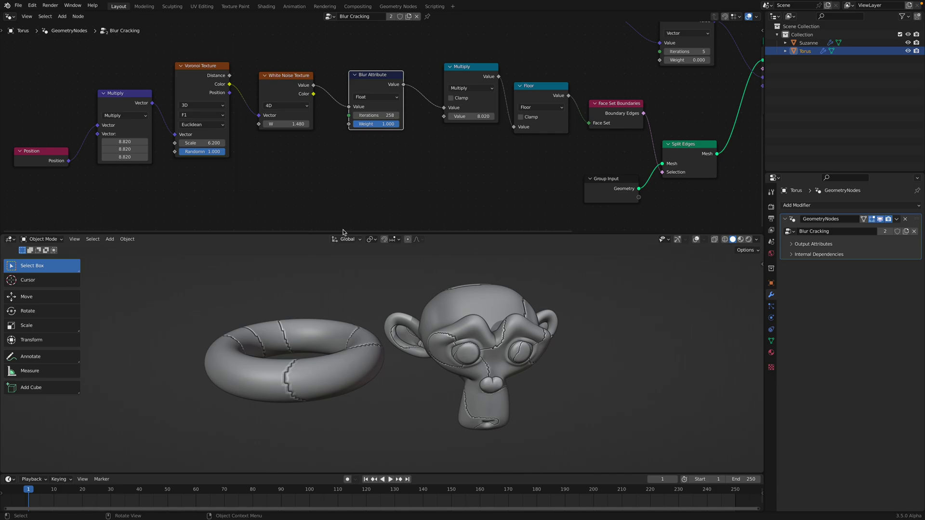
Step: Set all three components of the vector Multiply node to 51.000 and inspect the cracks from another angle
{"action": "left_click_drag", "start_coordinate": [124, 141], "coordinate": [150, 158]}
{"action": "type", "text": "1"}
{"action": "key", "text": "Return"}
{"action": "middle_click_drag", "start_coordinate": [530, 298], "coordinate": [597, 289]}
{"action": "middle_click_drag", "start_coordinate": [487, 322], "coordinate": [496, 311]}
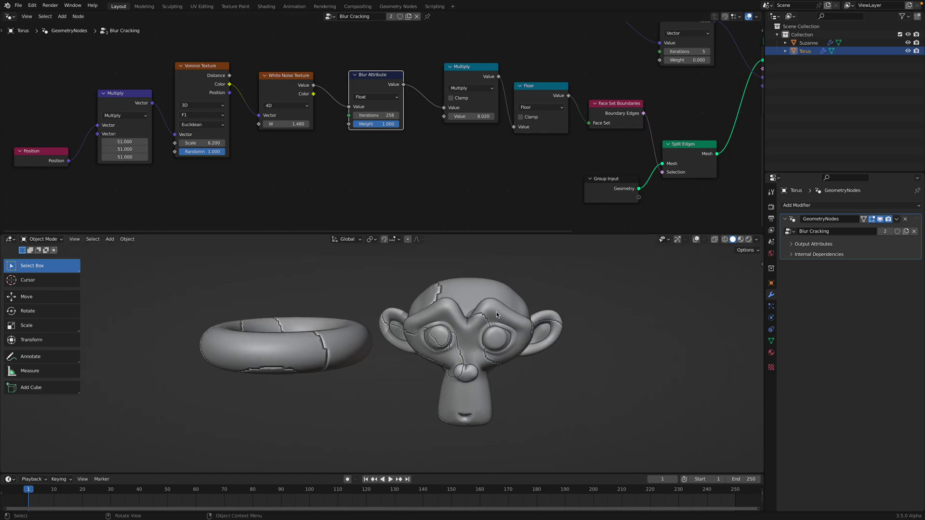
Step: Select Suzanne and set its Subdivision viewport level to 4, comparing the cracks at levels 2 and 3
{"action": "left_click", "coordinate": [497, 311]}
{"action": "left_click", "coordinate": [907, 243]}
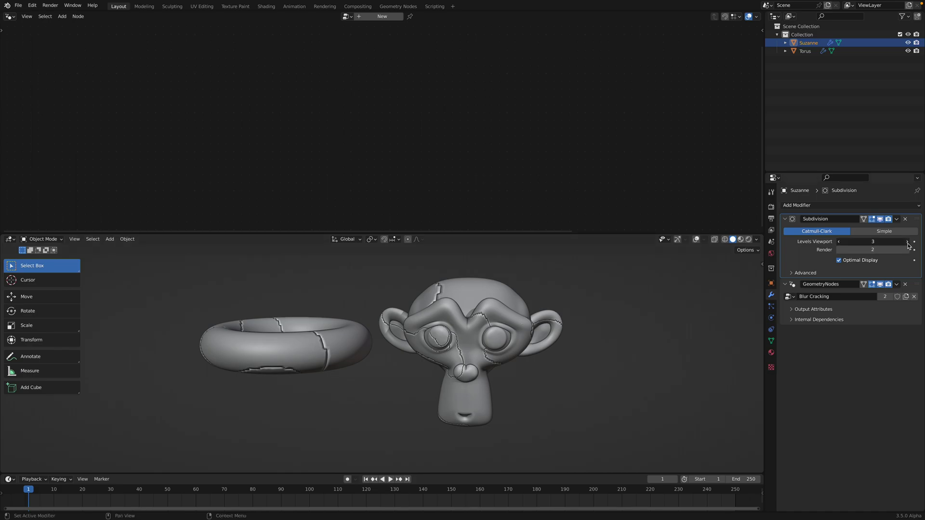
{"action": "middle_click_drag", "start_coordinate": [497, 331], "coordinate": [495, 307]}
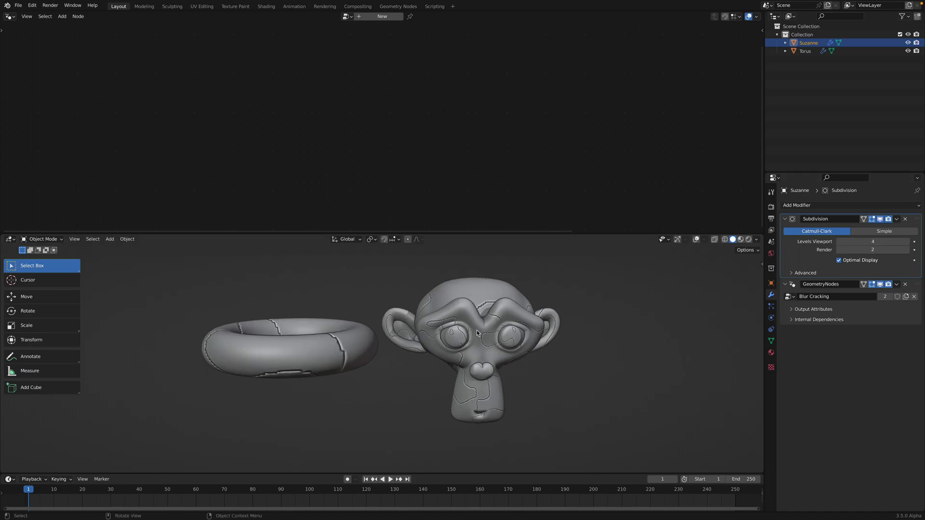
{"action": "left_click", "coordinate": [840, 242]}
{"action": "left_click", "coordinate": [840, 242]}
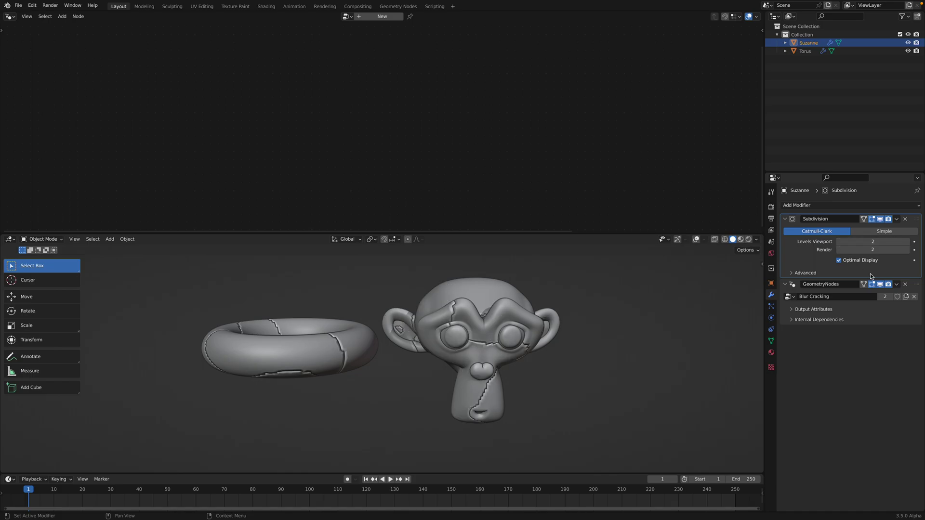
{"action": "left_click", "coordinate": [907, 243]}
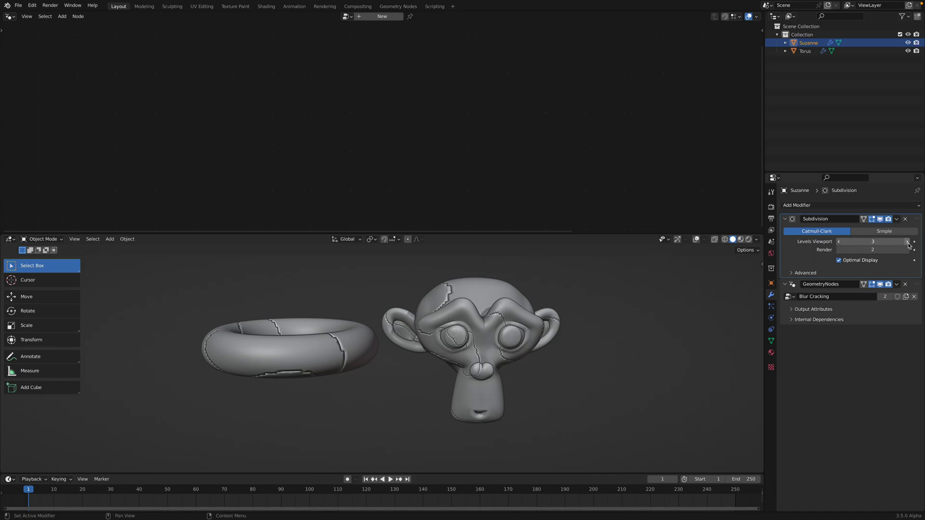
{"action": "left_click", "coordinate": [908, 243]}
Step: Make Suzanne's GeometryNodes modifier active to show the Blur Cracking tree, and inspect the cracks on both meshes
{"action": "left_click", "coordinate": [917, 285]}
{"action": "middle_click_drag", "start_coordinate": [424, 130], "coordinate": [288, 154]}
{"action": "scroll", "coordinate": [289, 152], "scroll_direction": "up", "scroll_amount": 1}
{"action": "scroll", "coordinate": [415, 141], "scroll_direction": "down", "scroll_amount": 2}
{"action": "middle_click_drag", "start_coordinate": [413, 141], "coordinate": [366, 139]}
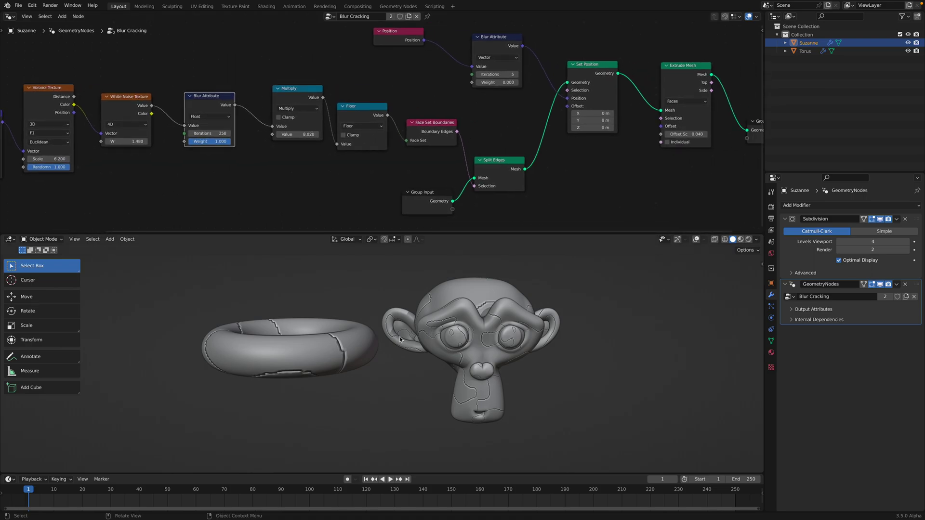
{"action": "scroll", "coordinate": [400, 343], "scroll_direction": "up", "scroll_amount": 2}
{"action": "middle_click_drag", "start_coordinate": [313, 375], "coordinate": [352, 384]}
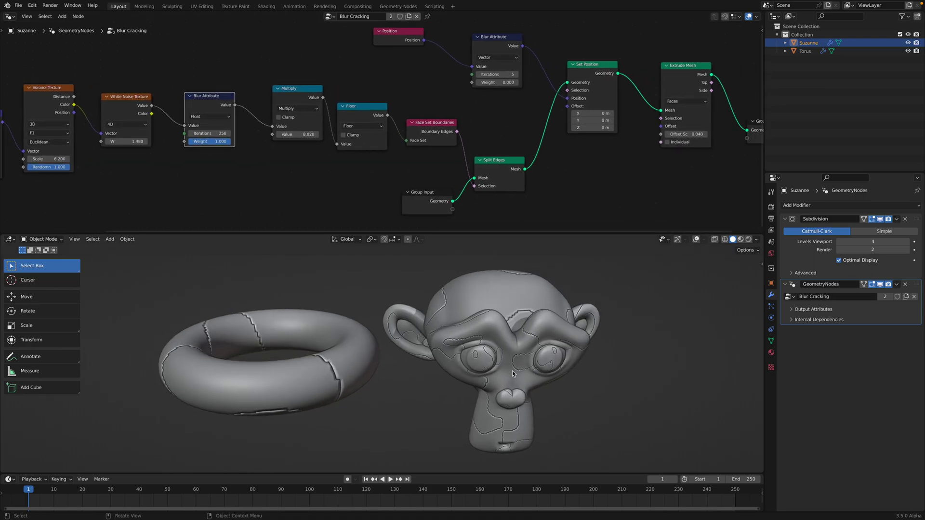
{"action": "mouse_move", "coordinate": [542, 339]}
{"action": "middle_mouse_down"}
{"action": "mouse_move", "coordinate": [562, 366]}
{"action": "mouse_move", "coordinate": [543, 341]}
{"action": "middle_mouse_up"}
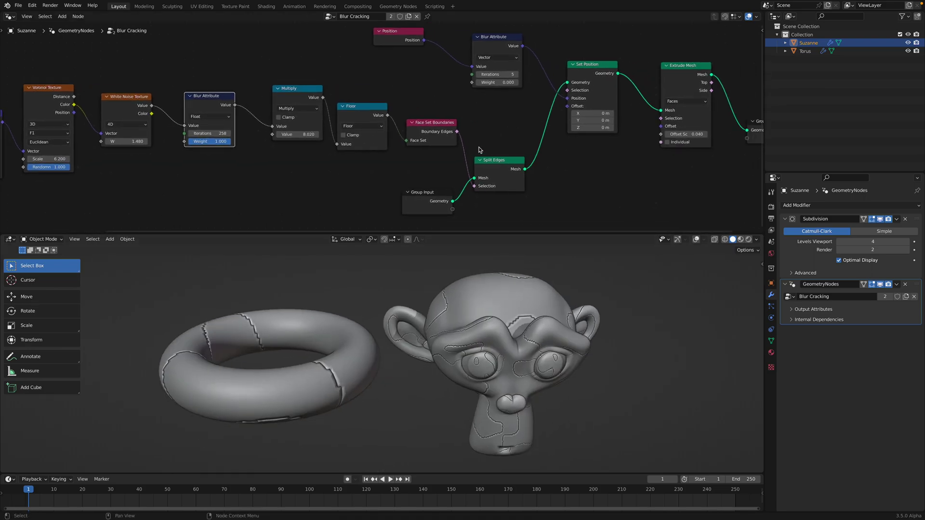
Step: Rearrange the Set Position node, the vector Blur Attribute node and the Position node feeding it
{"action": "middle_click_drag", "start_coordinate": [496, 151], "coordinate": [428, 183]}
{"action": "scroll", "coordinate": [426, 173], "scroll_direction": "up", "scroll_amount": 1}
{"action": "left_click_drag", "start_coordinate": [419, 97], "coordinate": [424, 94]}
{"action": "left_click_drag", "start_coordinate": [321, 57], "coordinate": [332, 44]}
{"action": "left_click", "coordinate": [514, 92]}
{"action": "left_click_drag", "start_coordinate": [524, 95], "coordinate": [525, 90]}
{"action": "left_click_drag", "start_coordinate": [457, 80], "coordinate": [458, 81]}
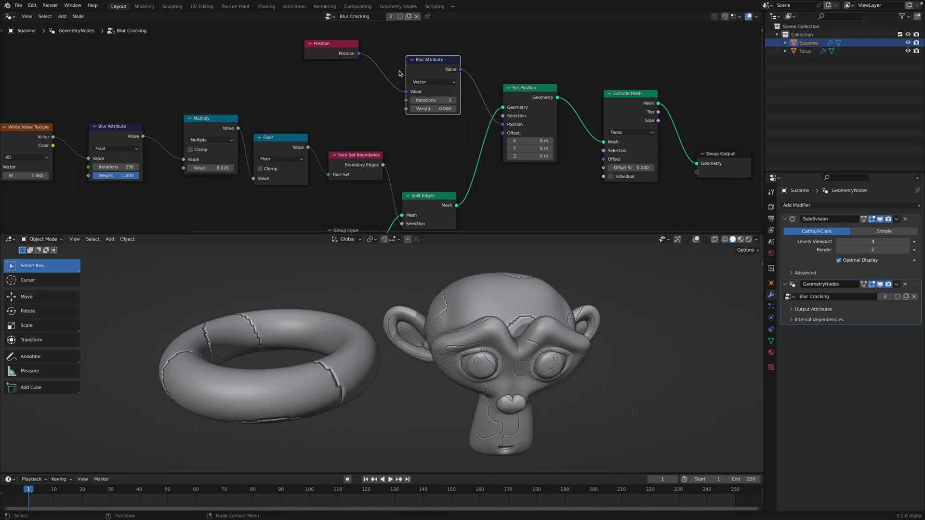
{"action": "left_click", "coordinate": [345, 53]}
{"action": "left_click_drag", "start_coordinate": [345, 53], "coordinate": [354, 57]}
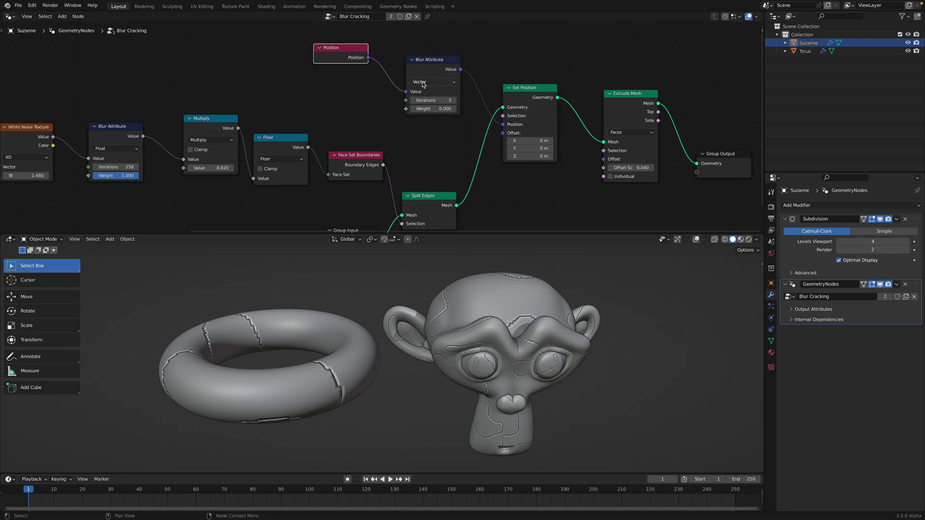
Step: Set the vector Blur Attribute's iterations to 8 and its weight to 0.483
{"action": "left_click_drag", "start_coordinate": [434, 108], "coordinate": [453, 108], "text": "shift"}
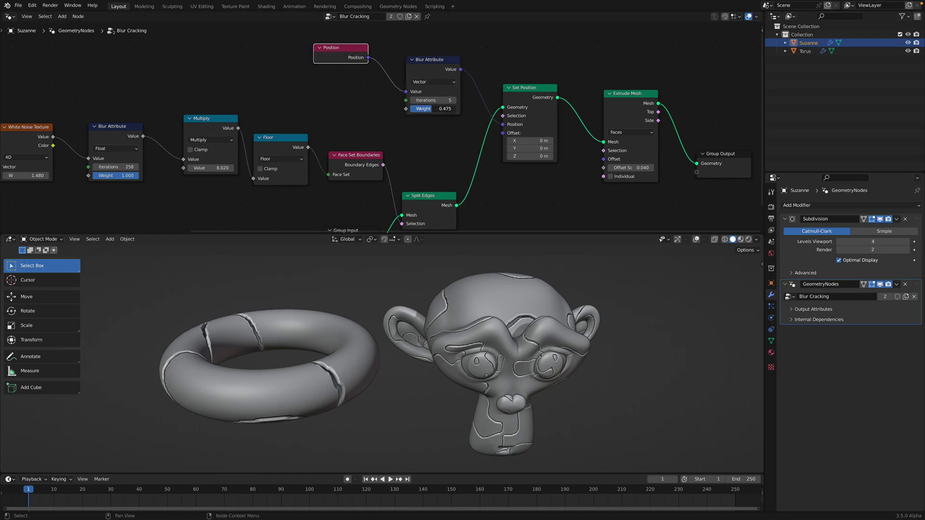
{"action": "left_click", "coordinate": [453, 101]}
{"action": "left_click", "coordinate": [454, 101]}
{"action": "left_click", "coordinate": [454, 102]}
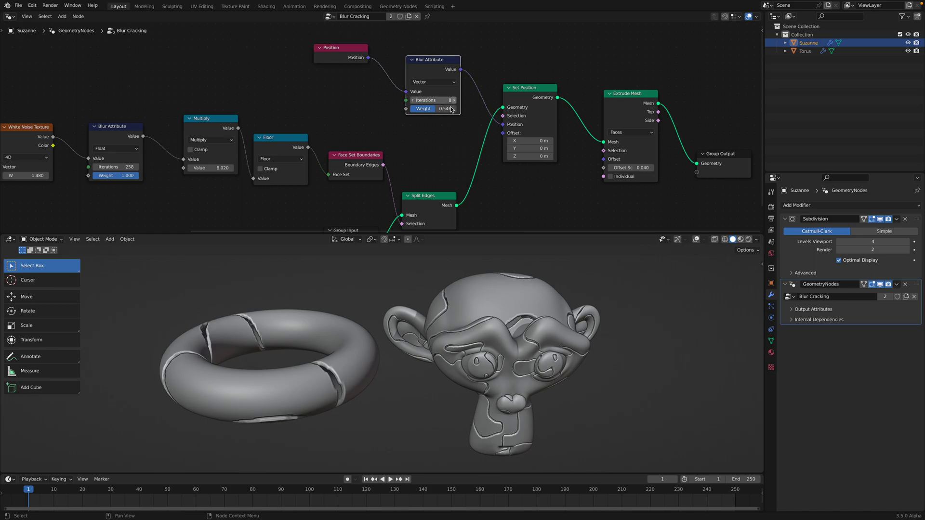
{"action": "left_click_drag", "start_coordinate": [452, 109], "coordinate": [433, 108]}
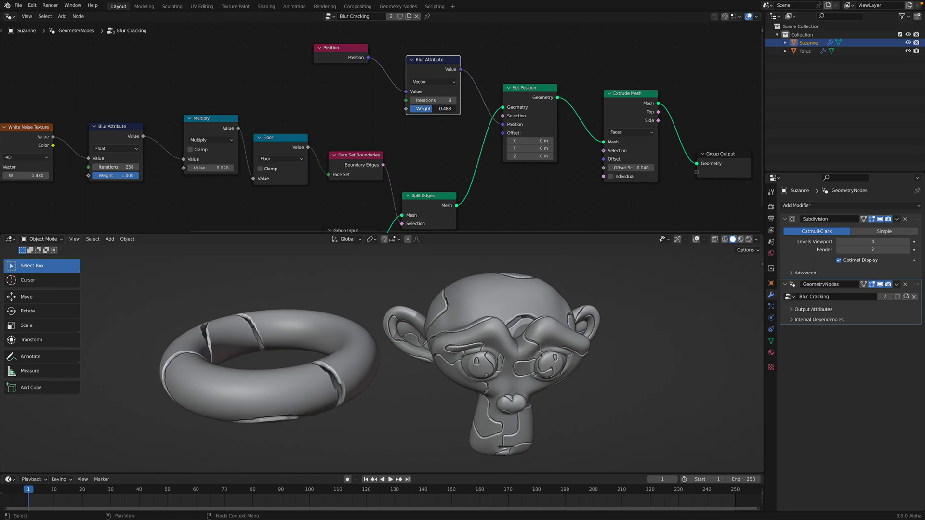
Step: Add an unconnected Image Texture node above the Position node, and delete it again
{"action": "scroll", "coordinate": [393, 110], "scroll_direction": "down", "scroll_amount": 2}
{"action": "middle_click_drag", "start_coordinate": [299, 58], "coordinate": [315, 133]}
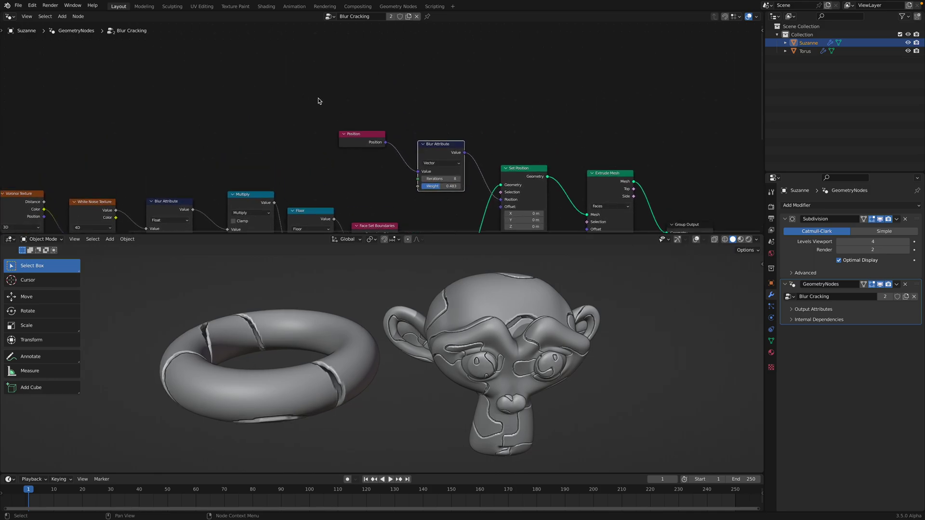
{"action": "key", "text": "shift+a"}
{"action": "type", "text": "simag"}
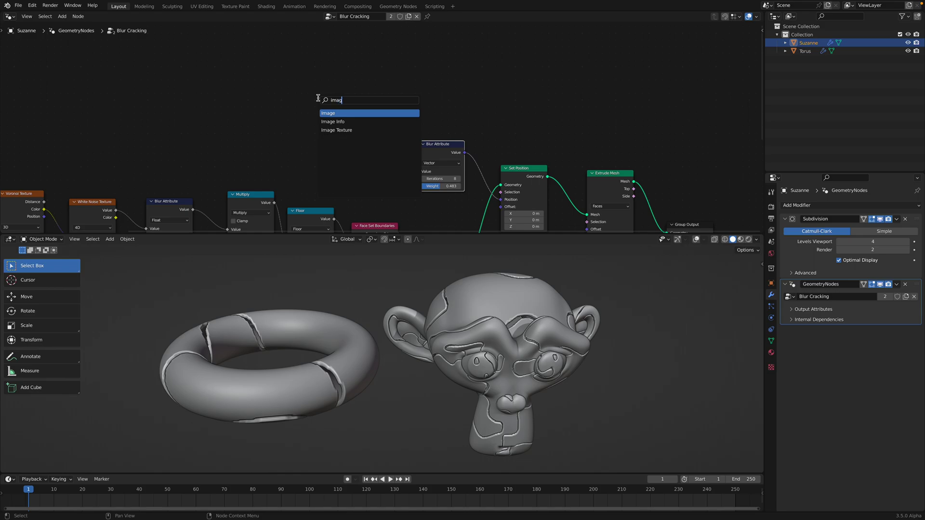
{"action": "key", "text": "Down"}
{"action": "key", "text": "Down"}
{"action": "key", "text": "Return"}
{"action": "left_click", "coordinate": [292, 56]}
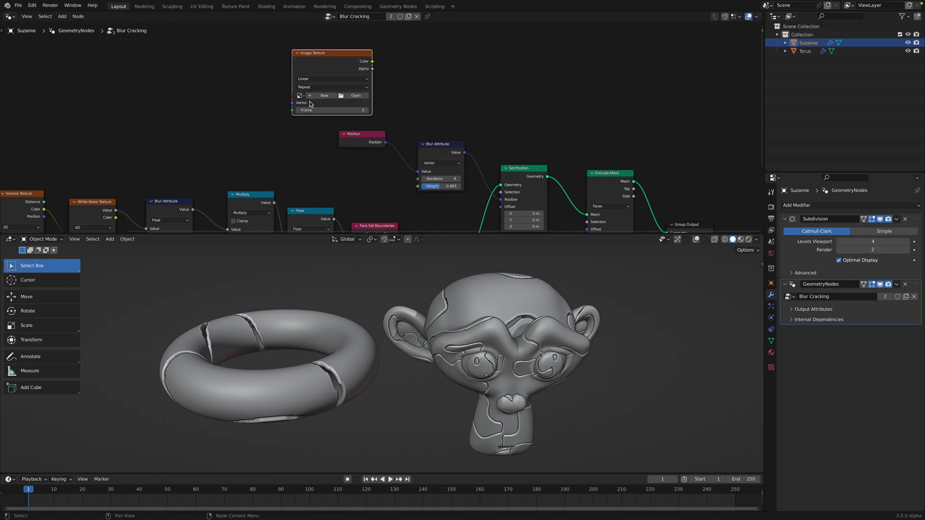
{"action": "middle_click_drag", "start_coordinate": [314, 99], "coordinate": [298, 98]}
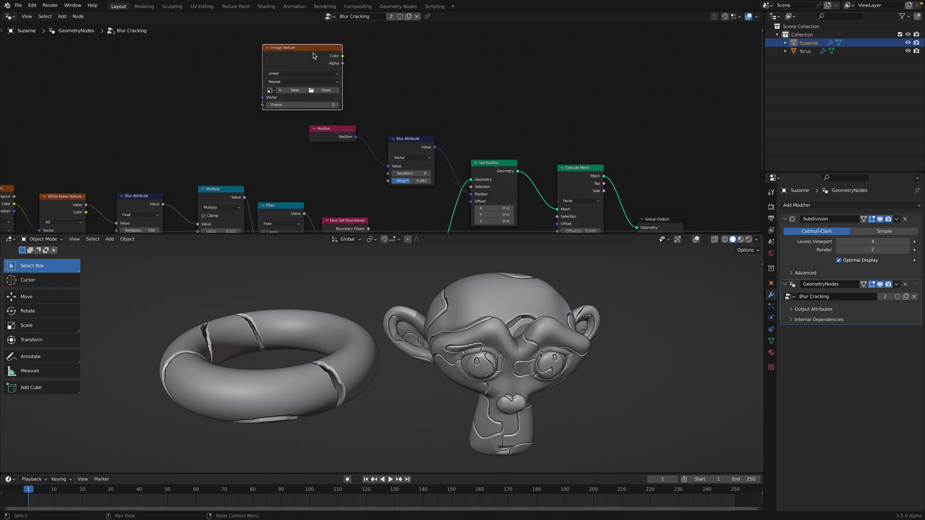
{"action": "key", "text": "x"}
{"action": "middle_click_drag", "start_coordinate": [392, 89], "coordinate": [374, 46]}
Step: Reposition the vector Blur Attribute node and review the data types it offers
{"action": "middle_click_drag", "start_coordinate": [513, 345], "coordinate": [494, 330]}
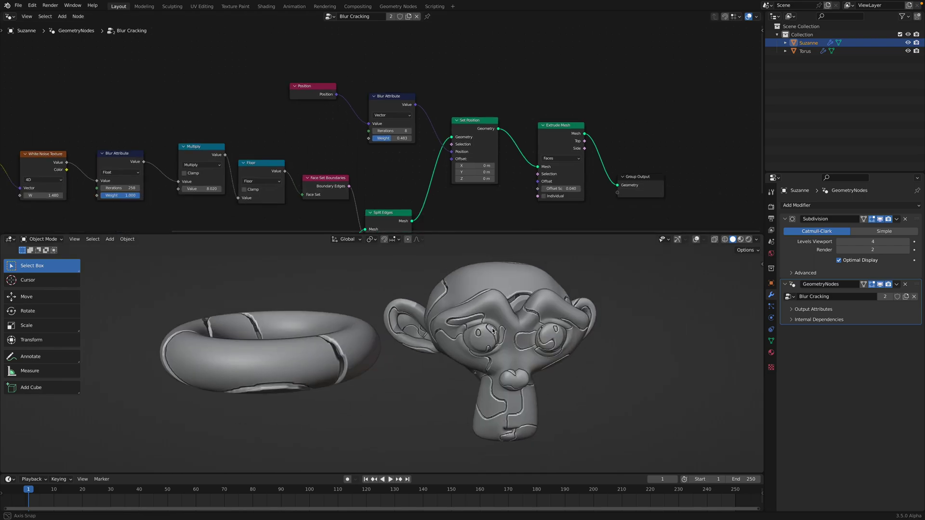
{"action": "left_click", "coordinate": [391, 96]}
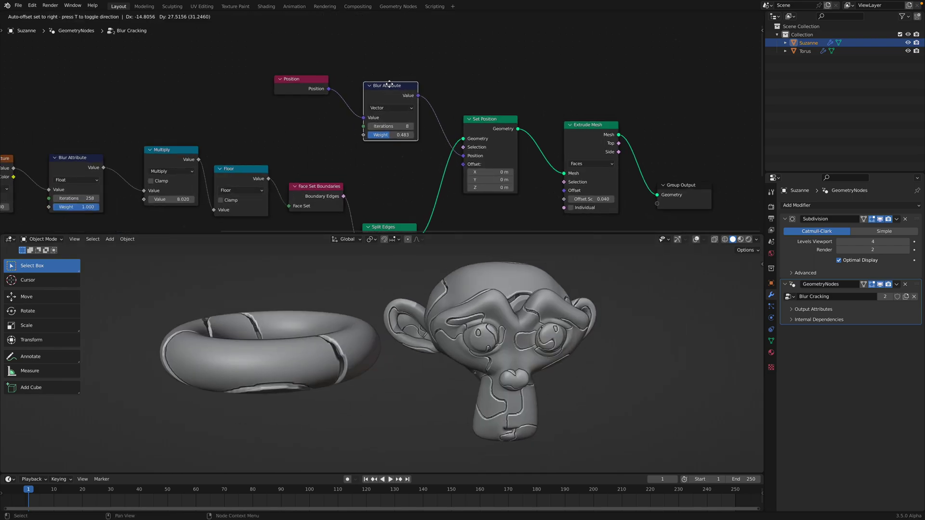
{"action": "middle_click_drag", "start_coordinate": [446, 135], "coordinate": [415, 119]}
{"action": "scroll", "coordinate": [376, 108], "scroll_direction": "up", "scroll_amount": 1}
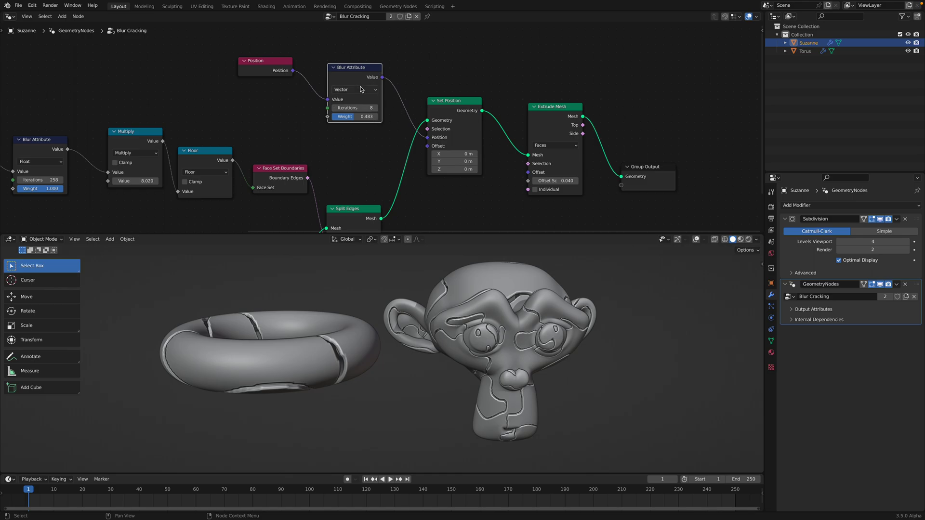
{"action": "left_click", "coordinate": [359, 89]}
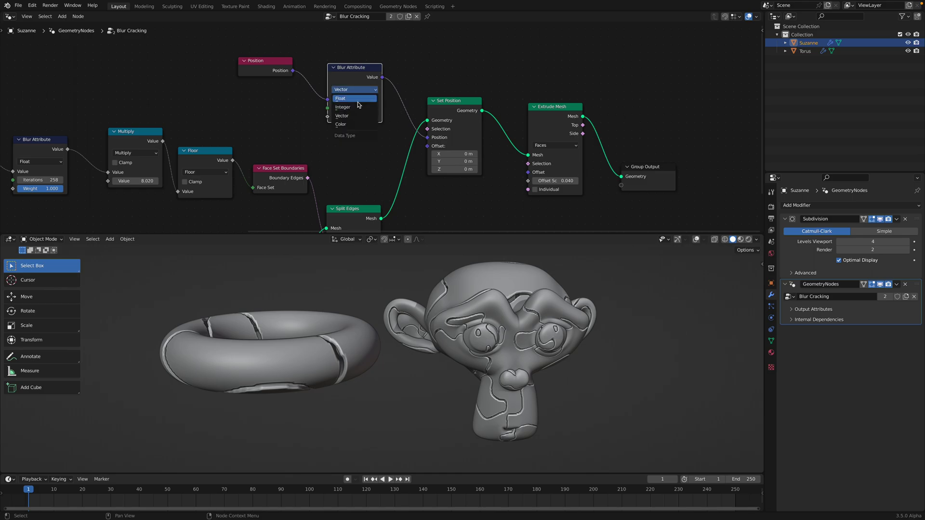
{"action": "left_click", "coordinate": [446, 82]}
Step: View both meshes from a lower angle and move the Set Position node up beside the vector Blur Attribute
{"action": "scroll", "coordinate": [448, 86], "scroll_direction": "down", "scroll_amount": 1}
{"action": "middle_click_drag", "start_coordinate": [448, 91], "coordinate": [464, 72]}
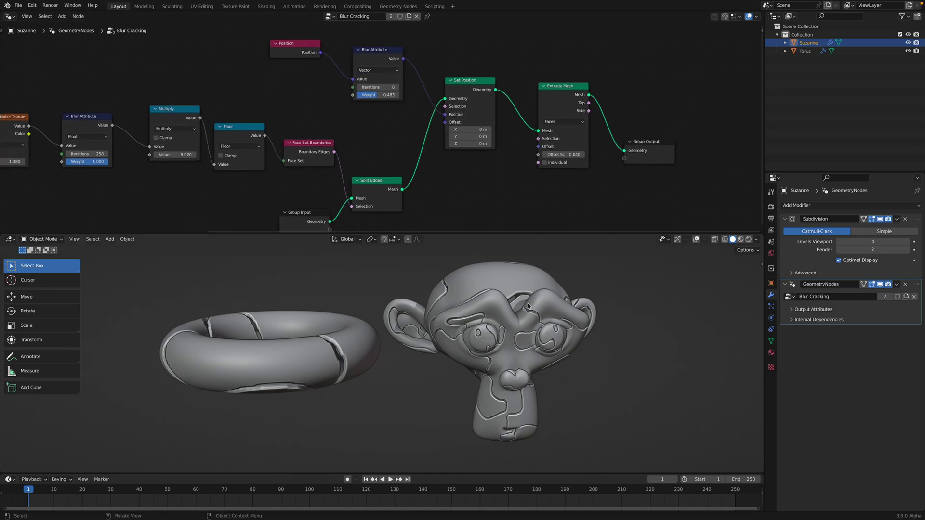
{"action": "middle_click_drag", "start_coordinate": [528, 313], "coordinate": [524, 286]}
{"action": "left_click_drag", "start_coordinate": [467, 87], "coordinate": [462, 74]}
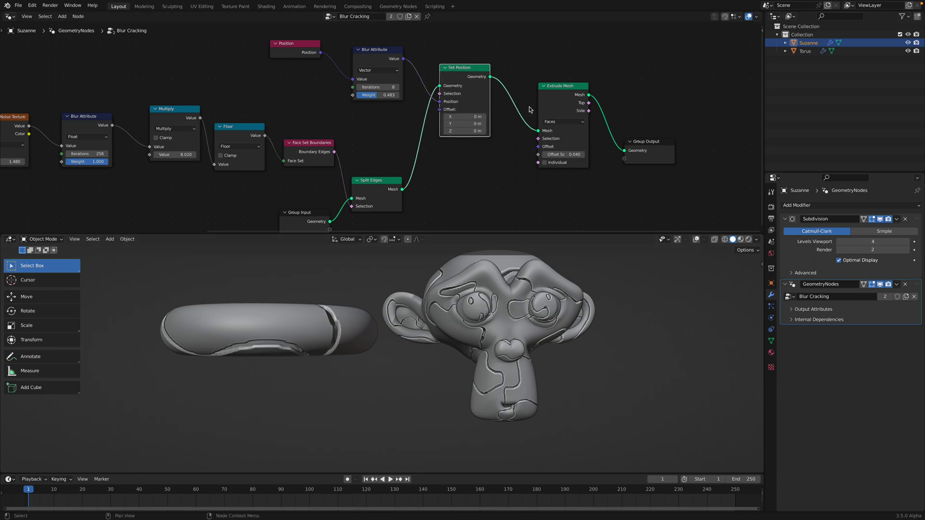
Step: Move the Extrude Mesh node up closer to the Set Position node and save the file
{"action": "left_click_drag", "start_coordinate": [548, 102], "coordinate": [539, 87]}
{"action": "mouse_move", "coordinate": [554, 141]}
{"action": "left_mouse_down", "text": "shift"}
{"action": "mouse_move", "coordinate": [585, 141]}
{"action": "mouse_move", "coordinate": [532, 142]}
{"action": "mouse_move", "coordinate": [555, 141]}
{"action": "left_mouse_up", "text": "shift"}
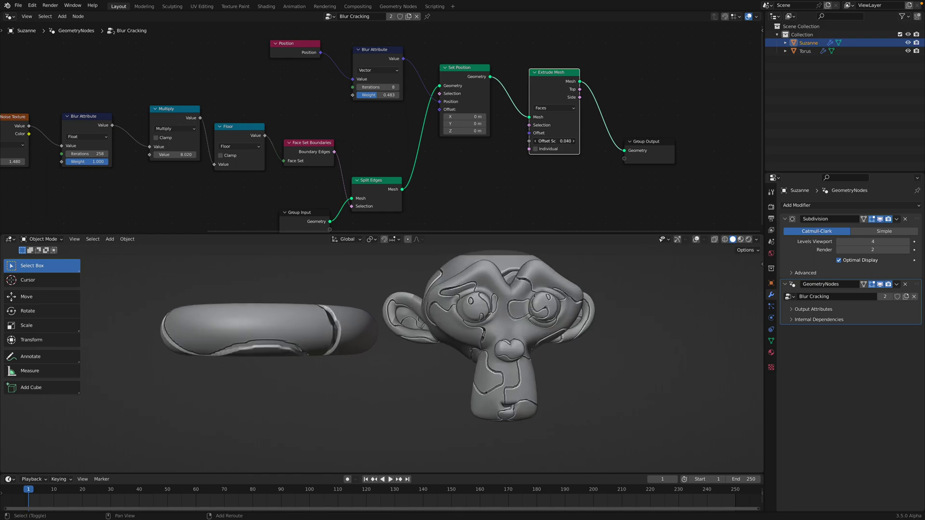
{"action": "middle_click_drag", "start_coordinate": [429, 299], "coordinate": [435, 319]}
{"action": "key", "text": "ctrl+s"}
Step: Try a Voronoi Texture scale of 2 and settle on a scale of 12.8
{"action": "scroll", "coordinate": [345, 116], "scroll_direction": "down", "scroll_amount": 3}
{"action": "middle_click_drag", "start_coordinate": [346, 115], "coordinate": [510, 106]}
{"action": "middle_click_drag", "start_coordinate": [336, 112], "coordinate": [487, 102]}
{"action": "scroll", "coordinate": [377, 105], "scroll_direction": "up", "scroll_amount": 2}
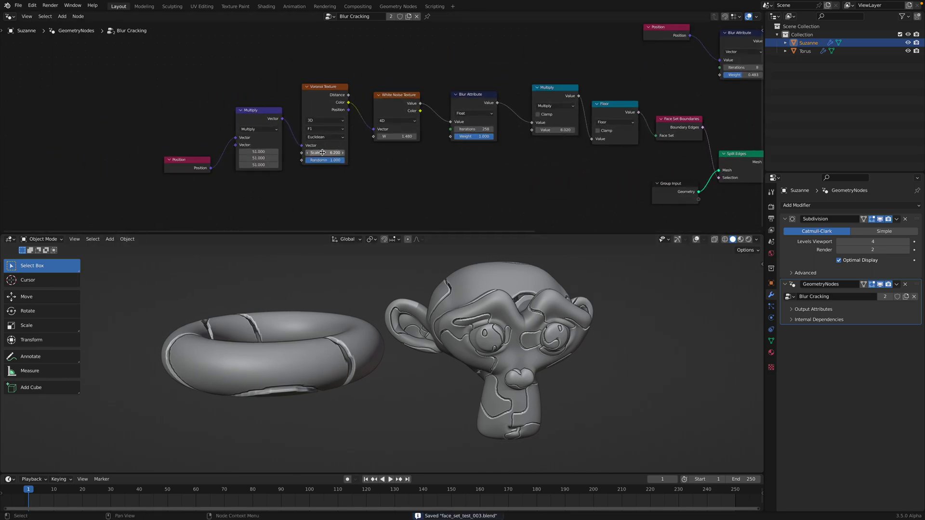
{"action": "key", "text": "Return"}
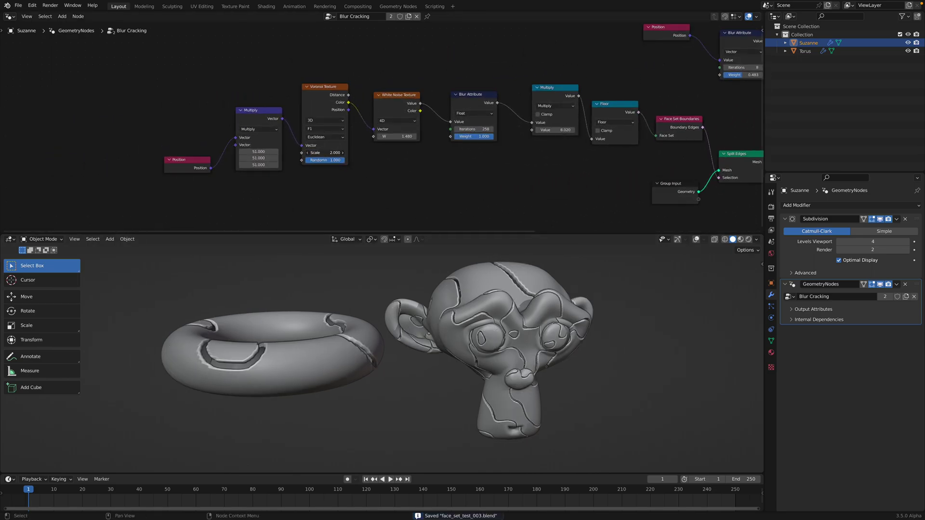
{"action": "left_click_drag", "start_coordinate": [328, 152], "coordinate": [398, 147]}
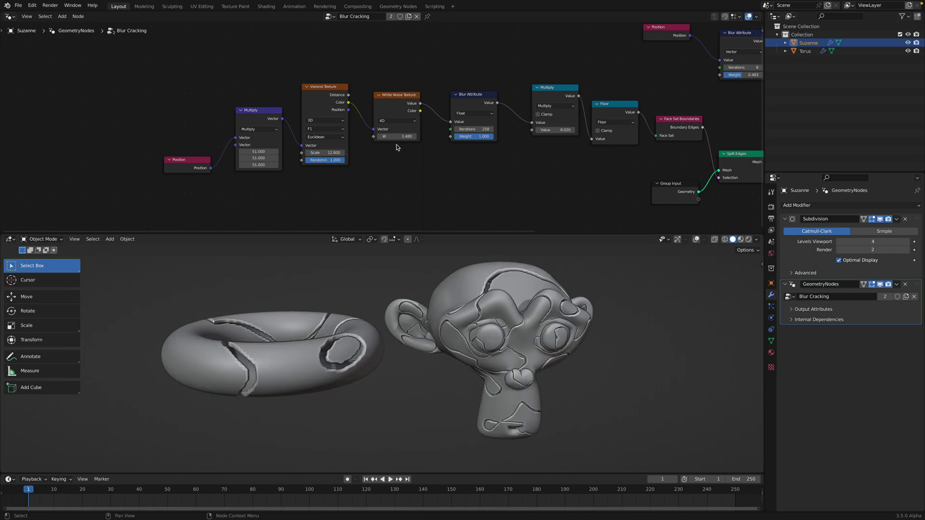
Step: Vary the White Noise Texture's W value and leave it at 11.14
{"action": "middle_click_drag", "start_coordinate": [408, 150], "coordinate": [328, 162]}
{"action": "scroll", "coordinate": [329, 162], "scroll_direction": "up", "scroll_amount": 2}
{"action": "left_click_drag", "start_coordinate": [314, 147], "coordinate": [386, 151], "text": "shift"}
{"action": "scroll", "coordinate": [386, 151], "scroll_direction": "up", "scroll_amount": 1}
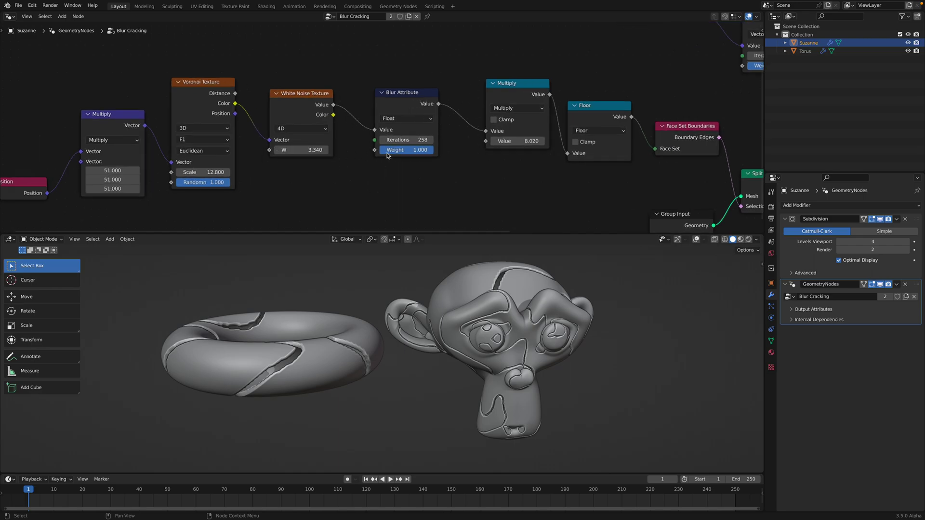
{"action": "left_click_drag", "start_coordinate": [308, 150], "coordinate": [318, 149]}
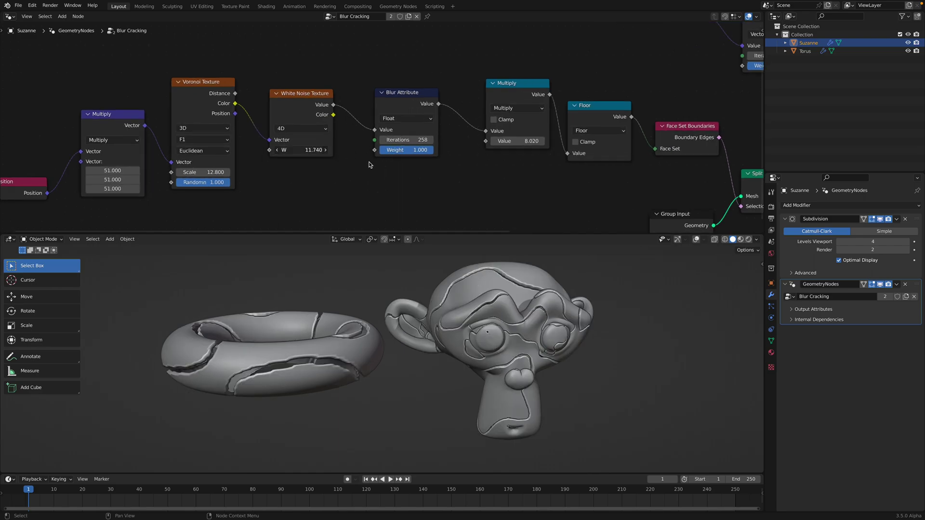
{"action": "left_click_drag", "start_coordinate": [370, 164], "coordinate": [361, 164]}
Step: Set the value of the Multiply node between the float Blur Attribute and Floor to 207.6
{"action": "mouse_move", "coordinate": [507, 143]}
{"action": "left_mouse_down"}
{"action": "mouse_move", "coordinate": [514, 144]}
{"action": "mouse_move", "coordinate": [507, 144]}
{"action": "left_mouse_up"}
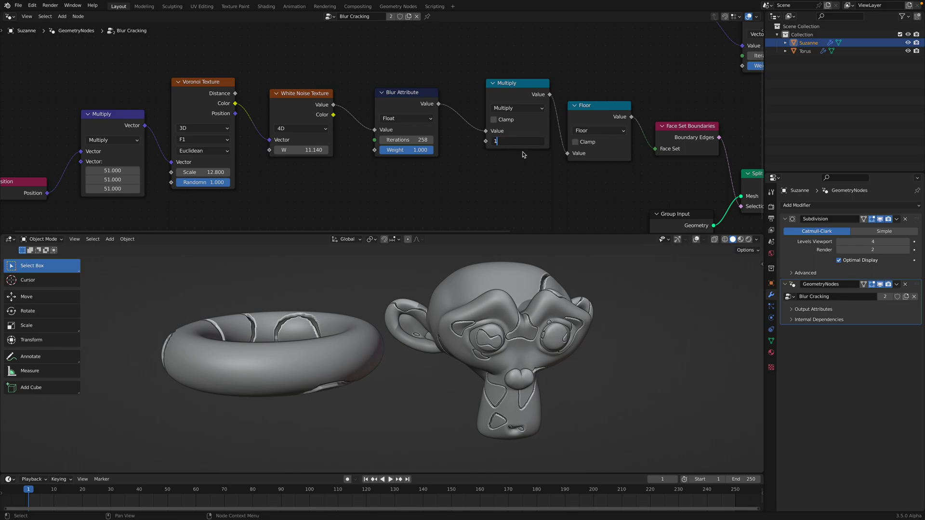
{"action": "key", "text": "Return"}
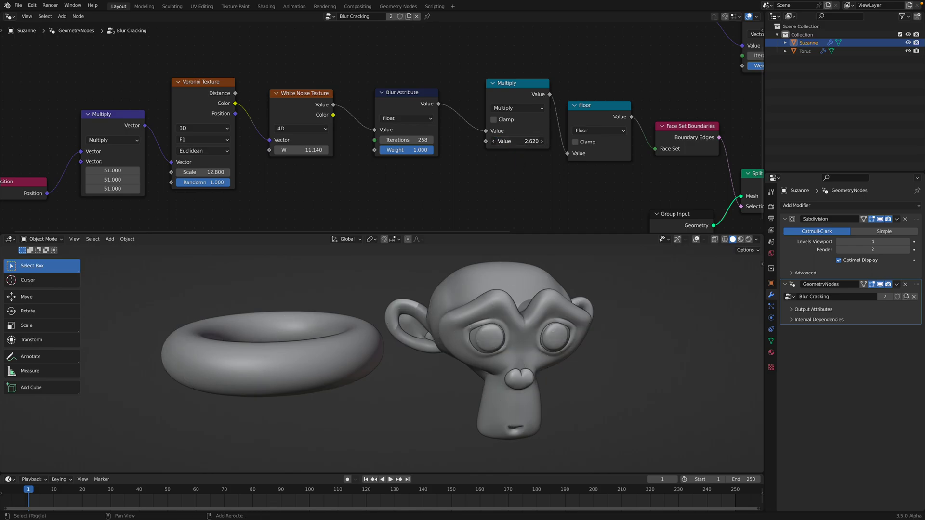
{"action": "left_click_drag", "start_coordinate": [518, 141], "coordinate": [538, 142]}
{"action": "key", "text": "Return"}
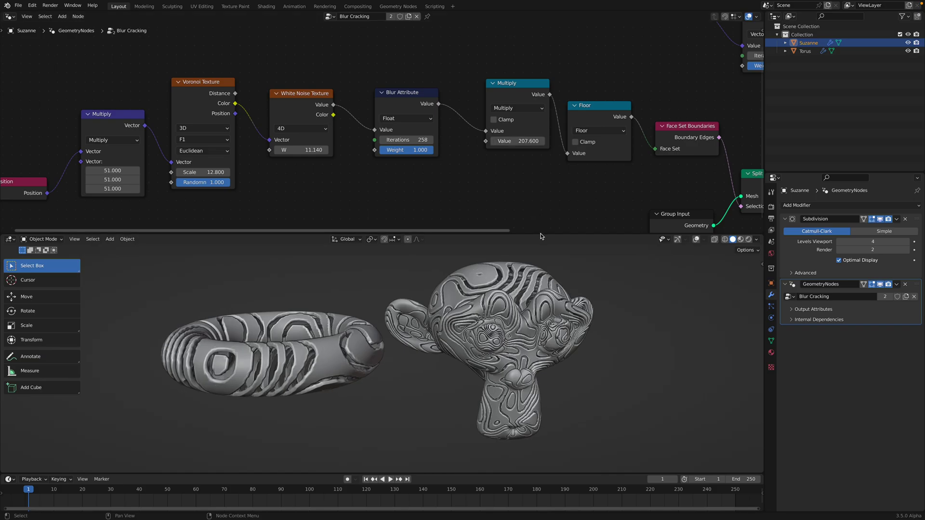
Step: Enlarge the 3D viewport and examine the dense carved pattern on the torus and Suzanne from close up and from different angles
{"action": "left_click_drag", "start_coordinate": [539, 234], "coordinate": [540, 129]}
{"action": "mouse_move", "coordinate": [486, 257]}
{"action": "middle_mouse_down"}
{"action": "mouse_move", "coordinate": [476, 310]}
{"action": "mouse_move", "coordinate": [469, 248]}
{"action": "mouse_move", "coordinate": [456, 235]}
{"action": "mouse_move", "coordinate": [365, 232]}
{"action": "mouse_move", "coordinate": [482, 260]}
{"action": "middle_mouse_up"}
{"action": "scroll", "coordinate": [487, 265], "scroll_direction": "up", "scroll_amount": 3}
{"action": "scroll", "coordinate": [487, 266], "scroll_direction": "up", "scroll_amount": 6}
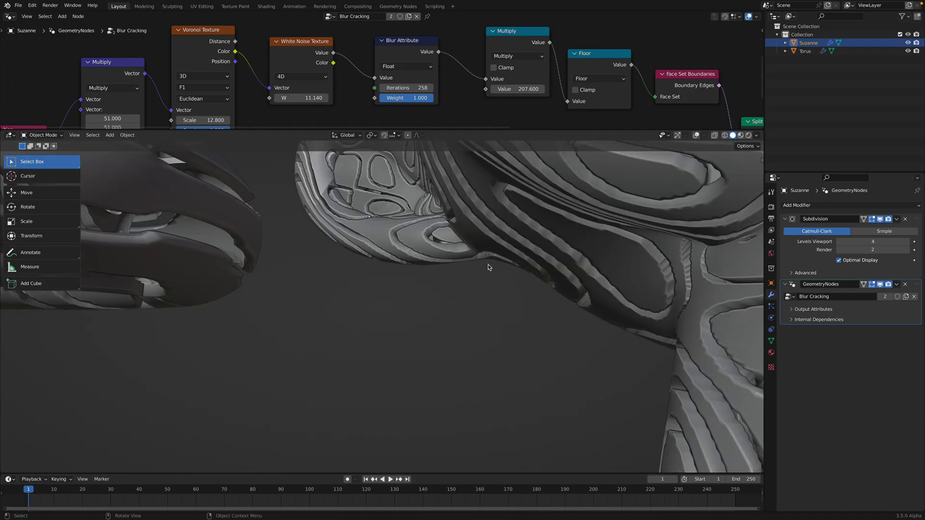
{"action": "scroll", "coordinate": [488, 266], "scroll_direction": "down", "scroll_amount": 6}
{"action": "scroll", "coordinate": [493, 270], "scroll_direction": "up", "scroll_amount": 2}
{"action": "scroll", "coordinate": [496, 273], "scroll_direction": "down", "scroll_amount": 6}
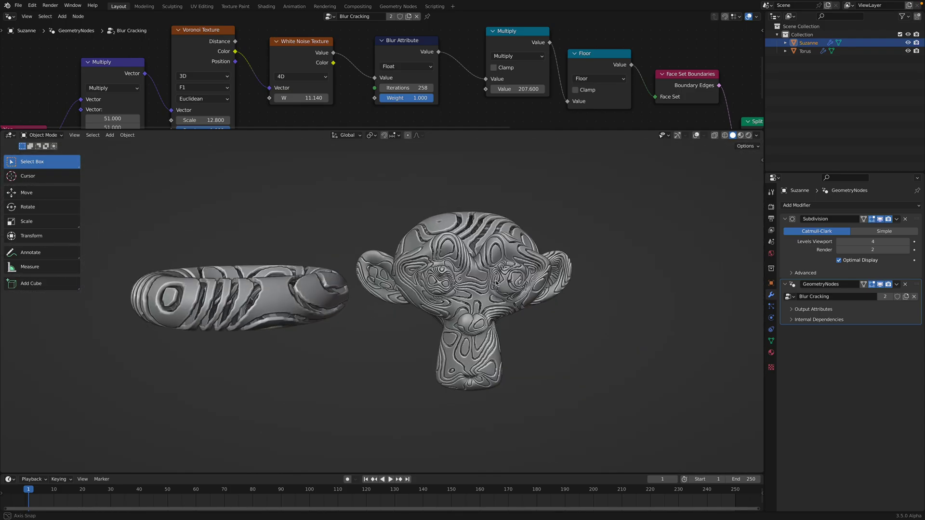
{"action": "middle_click_drag", "start_coordinate": [495, 274], "coordinate": [477, 163]}
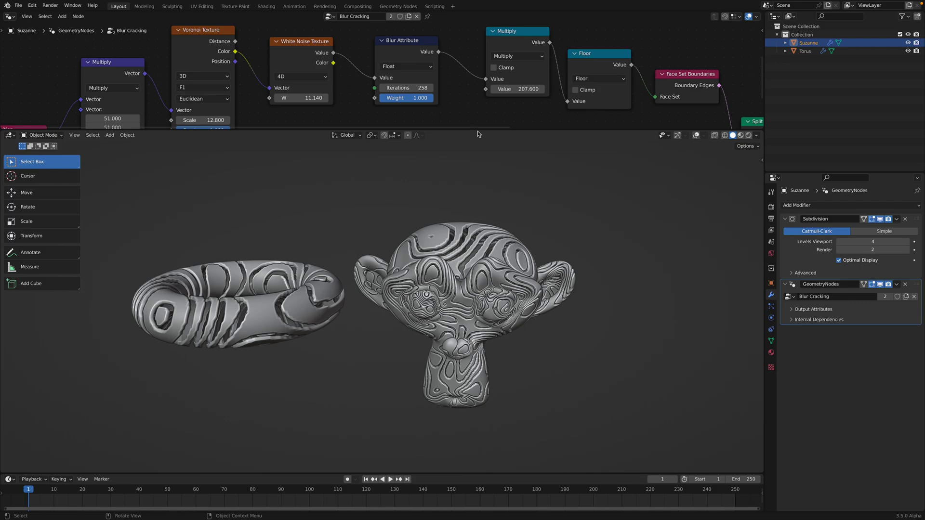
Step: Enlarge the node editor, shift the Position, vector Multiply and Voronoi Texture nodes up and to the left, and save the file
{"action": "left_click_drag", "start_coordinate": [477, 130], "coordinate": [478, 227]}
{"action": "scroll", "coordinate": [334, 120], "scroll_direction": "down", "scroll_amount": 2}
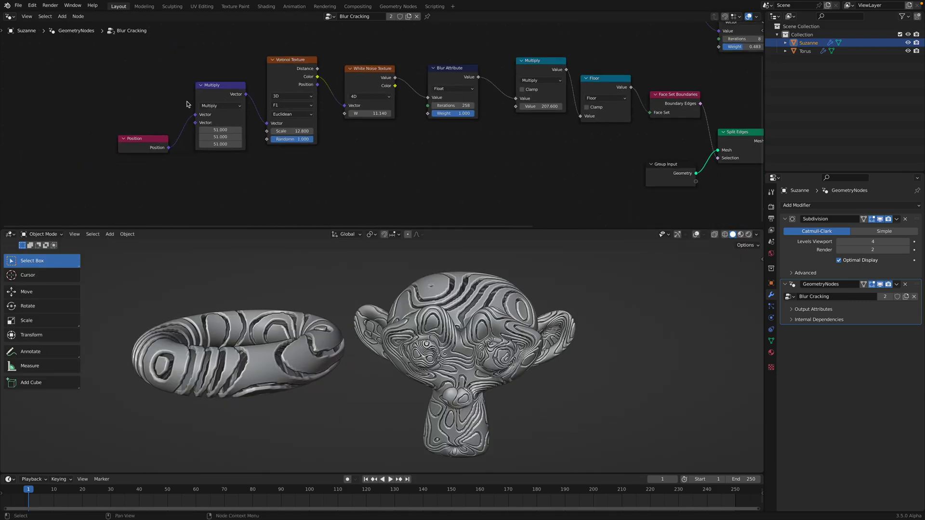
{"action": "left_click_drag", "start_coordinate": [134, 137], "coordinate": [95, 112]}
{"action": "left_click_drag", "start_coordinate": [214, 85], "coordinate": [178, 52]}
{"action": "left_click_drag", "start_coordinate": [278, 59], "coordinate": [263, 47]}
{"action": "key", "text": "ctrl+s"}
{"action": "middle_click_drag", "start_coordinate": [309, 128], "coordinate": [311, 127]}
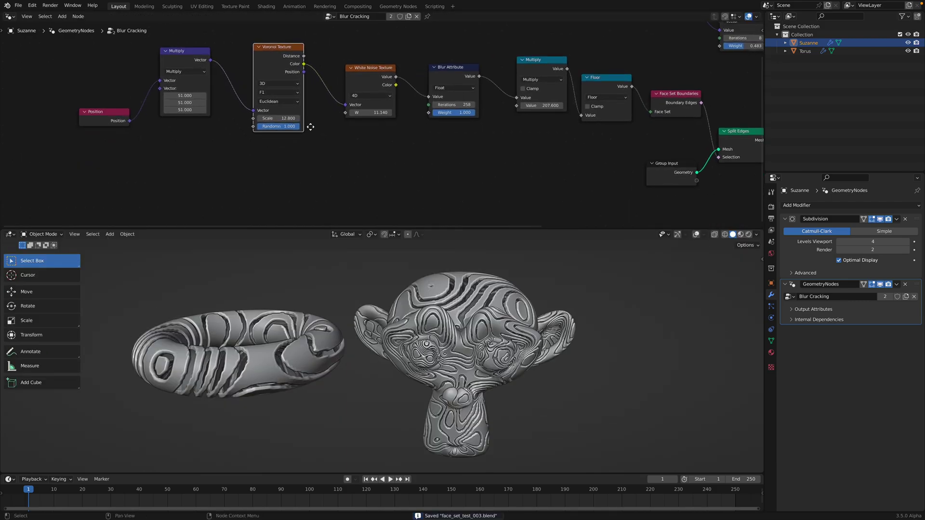
Step: Add a Noise Texture node below the Voronoi Texture node
{"action": "key", "text": "shift+a"}
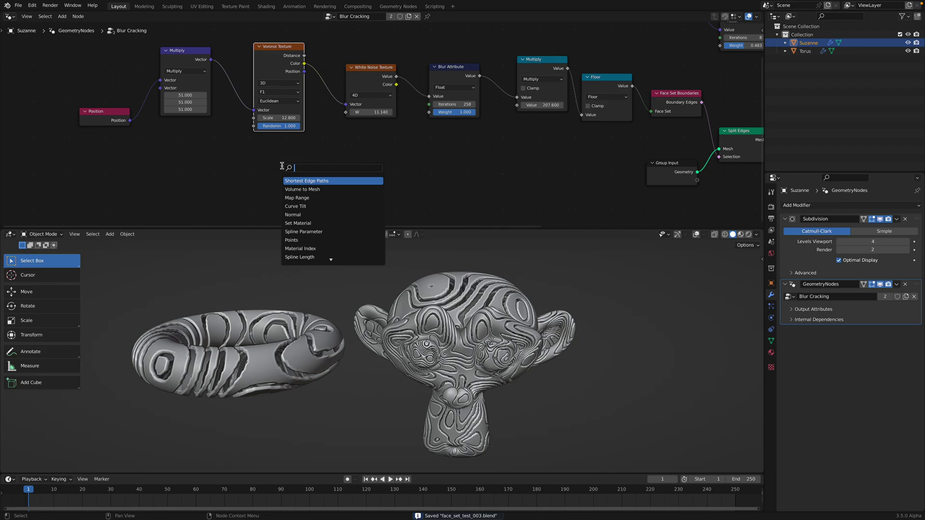
{"action": "type", "text": "nois"}
{"action": "key", "text": "Return"}
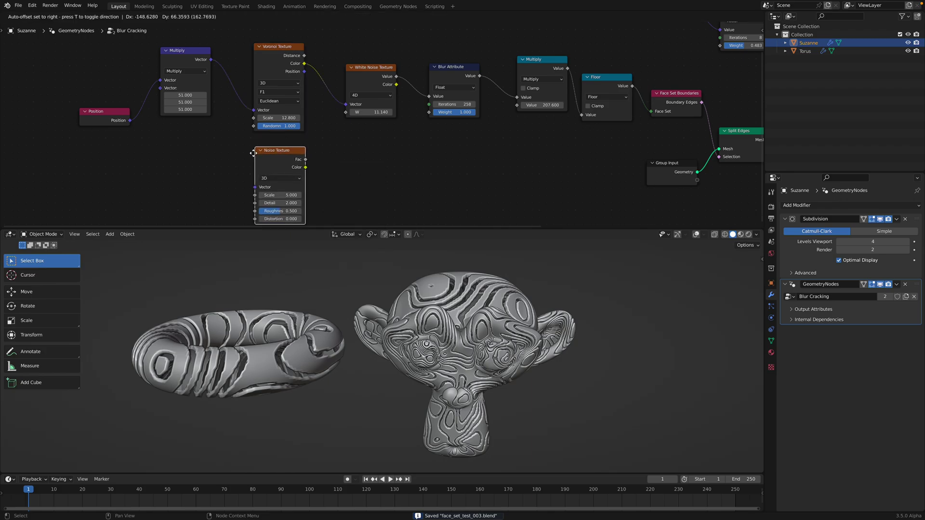
{"action": "left_click", "coordinate": [278, 163]}
Step: Connect the vector Multiply output to the Noise Texture's Vector input and its Color output to the White Noise Texture's Vector
{"action": "middle_click_drag", "start_coordinate": [232, 115], "coordinate": [230, 95]}
{"action": "left_click_drag", "start_coordinate": [210, 41], "coordinate": [225, 55]}
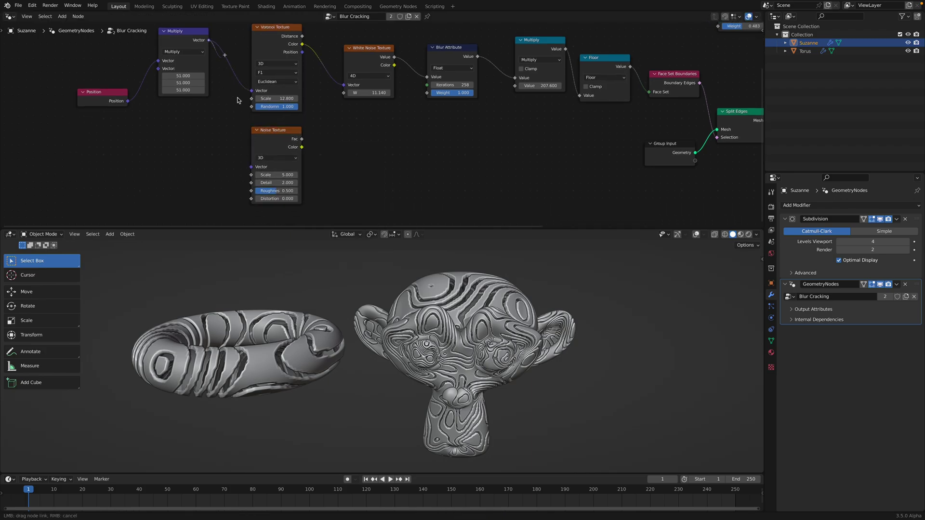
{"action": "left_click_drag", "start_coordinate": [251, 168], "coordinate": [252, 167]}
{"action": "left_click_drag", "start_coordinate": [302, 148], "coordinate": [309, 146]}
{"action": "left_click_drag", "start_coordinate": [345, 88], "coordinate": [344, 86]}
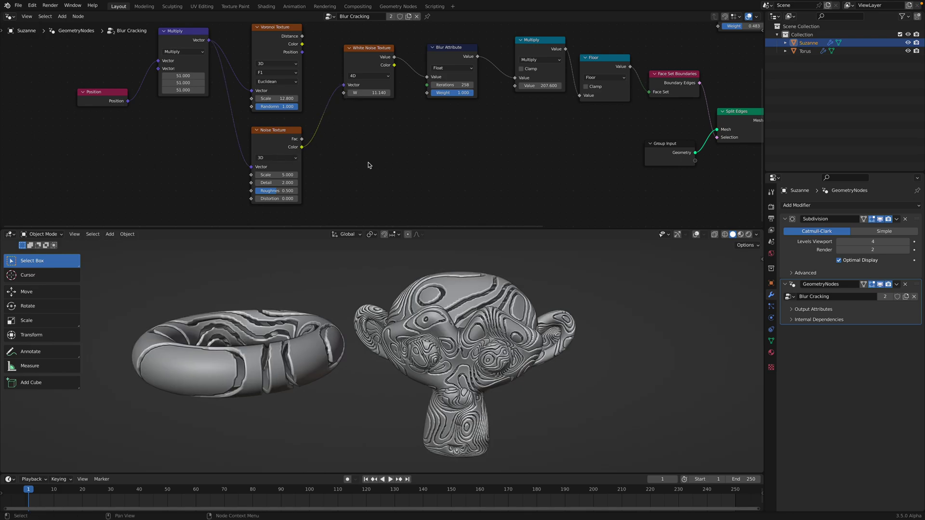
Step: Try a Noise Texture scale of 3 and reduce it to 1
{"action": "middle_click_drag", "start_coordinate": [428, 289], "coordinate": [435, 296]}
{"action": "type", "text": "3"}
{"action": "key", "text": "Return"}
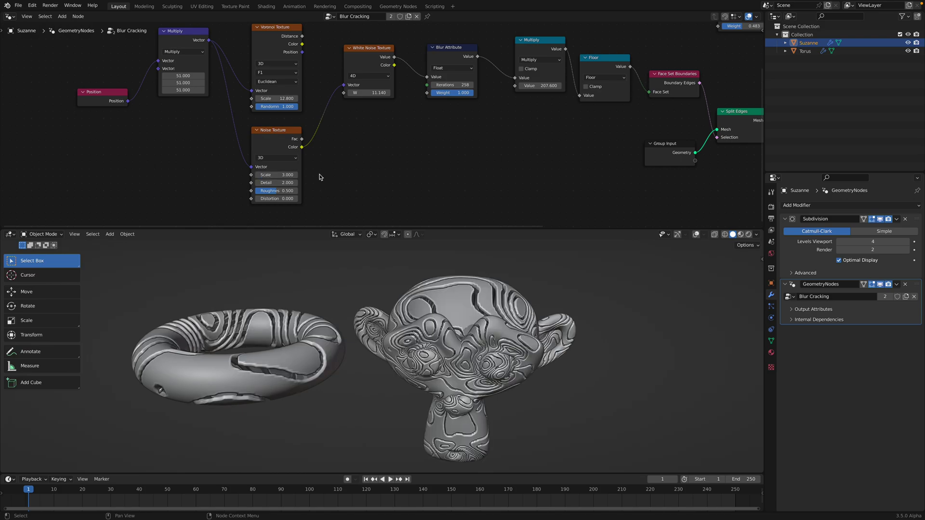
{"action": "type", "text": "1"}
{"action": "key", "text": "Return"}
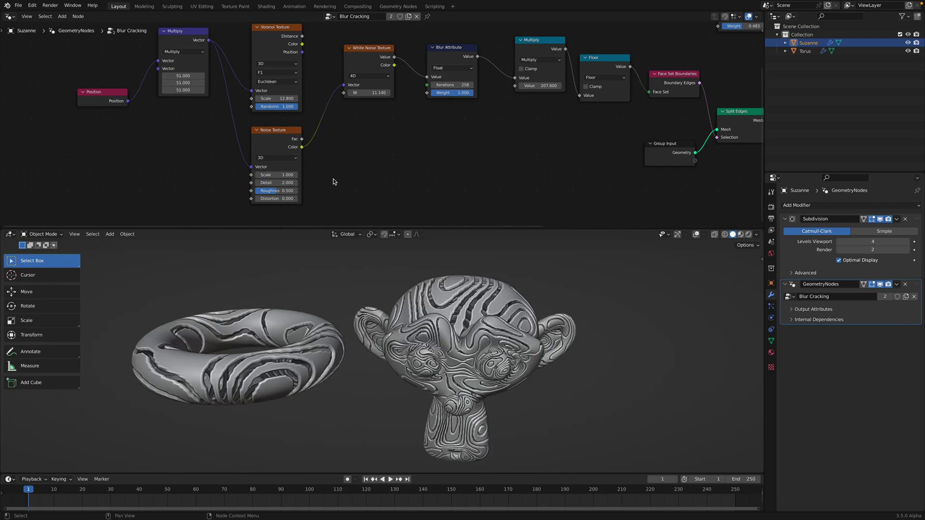
Step: Switch the Noise Texture to 4D and vary its W value, leaving it at 9.66
{"action": "left_click", "coordinate": [279, 158]}
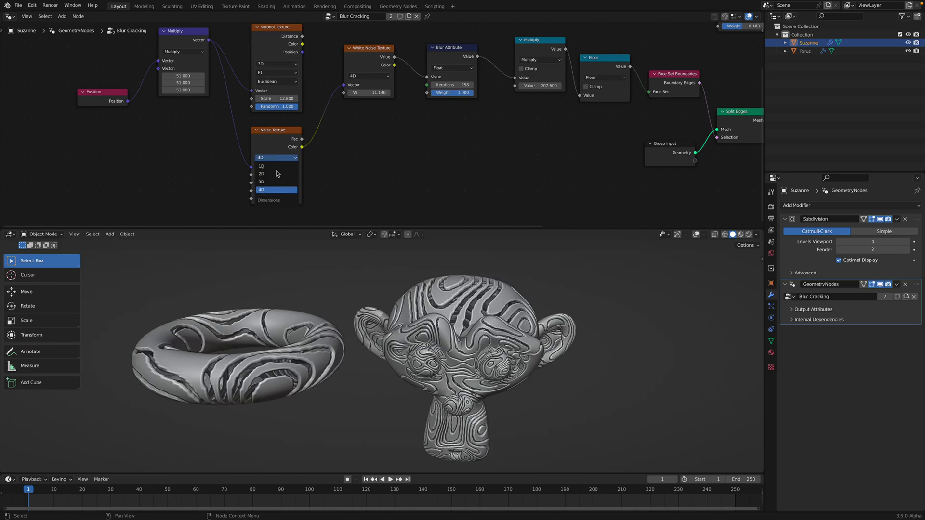
{"action": "left_click", "coordinate": [277, 190]}
{"action": "mouse_move", "coordinate": [277, 174]}
{"action": "left_mouse_down", "text": "shift"}
{"action": "mouse_move", "coordinate": [303, 174]}
{"action": "mouse_move", "coordinate": [279, 176]}
{"action": "left_mouse_up", "text": "shift"}
{"action": "middle_click_drag", "start_coordinate": [350, 262], "coordinate": [355, 240]}
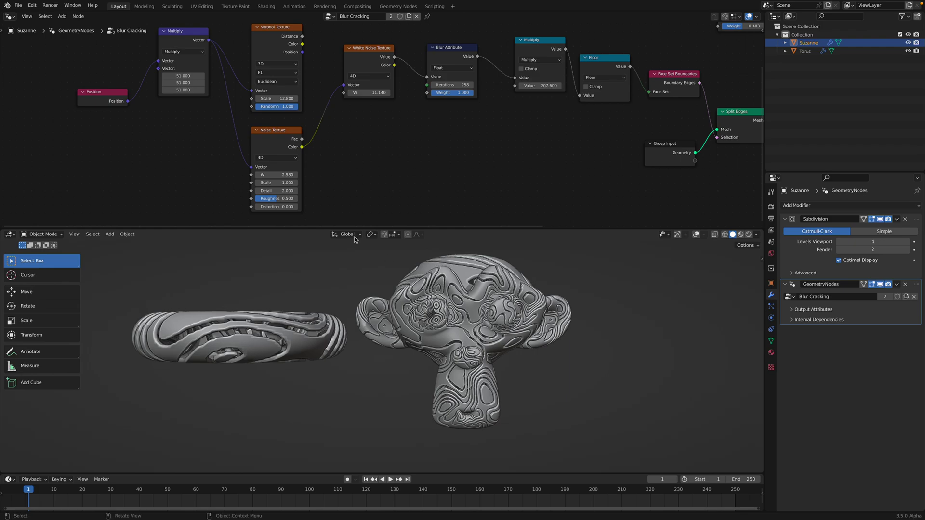
{"action": "left_click_drag", "start_coordinate": [278, 175], "coordinate": [448, 175], "text": "shift"}
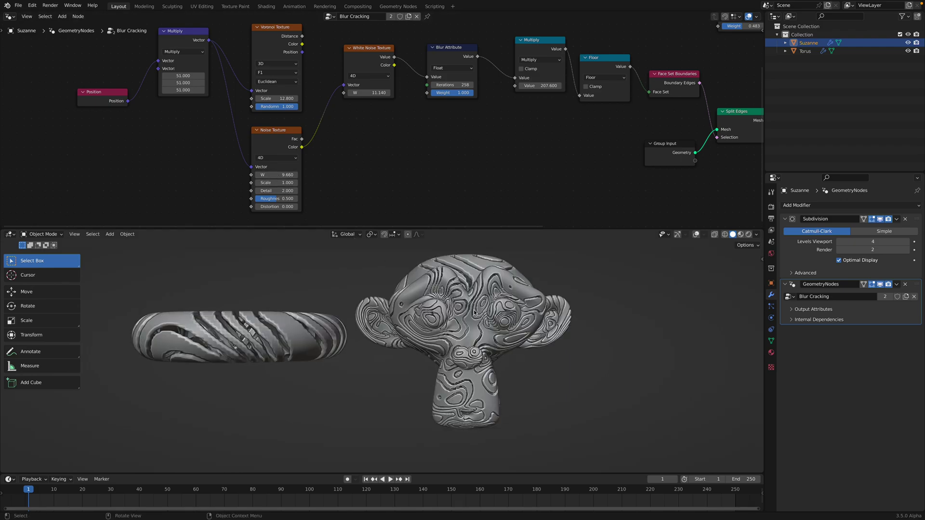
Step: Enlarge the 3D viewport and inspect the noise-driven cracks on both meshes from several angles and distances
{"action": "middle_click_drag", "start_coordinate": [491, 234], "coordinate": [483, 245]}
{"action": "left_click_drag", "start_coordinate": [476, 230], "coordinate": [479, 118]}
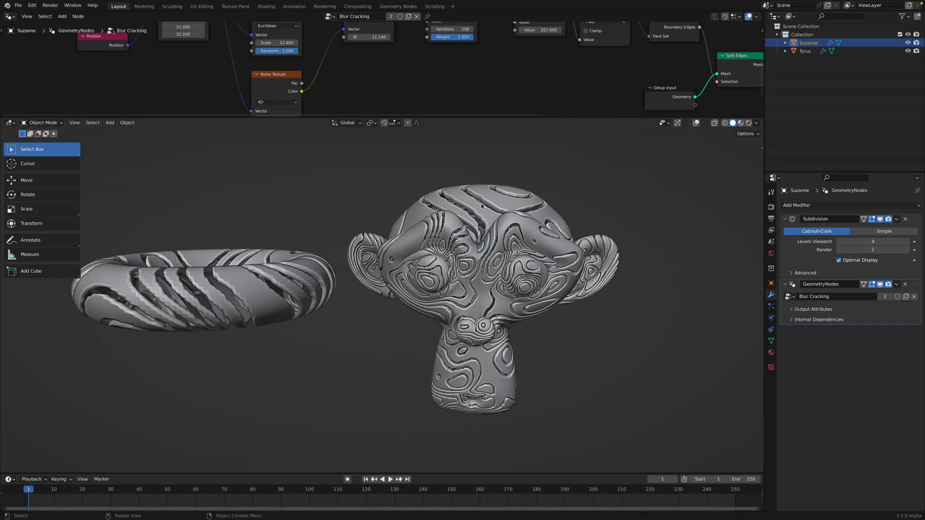
{"action": "scroll", "coordinate": [481, 203], "scroll_direction": "up", "scroll_amount": 2}
{"action": "middle_click_drag", "start_coordinate": [481, 204], "coordinate": [516, 223]}
{"action": "scroll", "coordinate": [515, 223], "scroll_direction": "down", "scroll_amount": 2}
{"action": "middle_click_drag", "start_coordinate": [507, 267], "coordinate": [448, 255]}
{"action": "scroll", "coordinate": [459, 254], "scroll_direction": "down", "scroll_amount": 1}
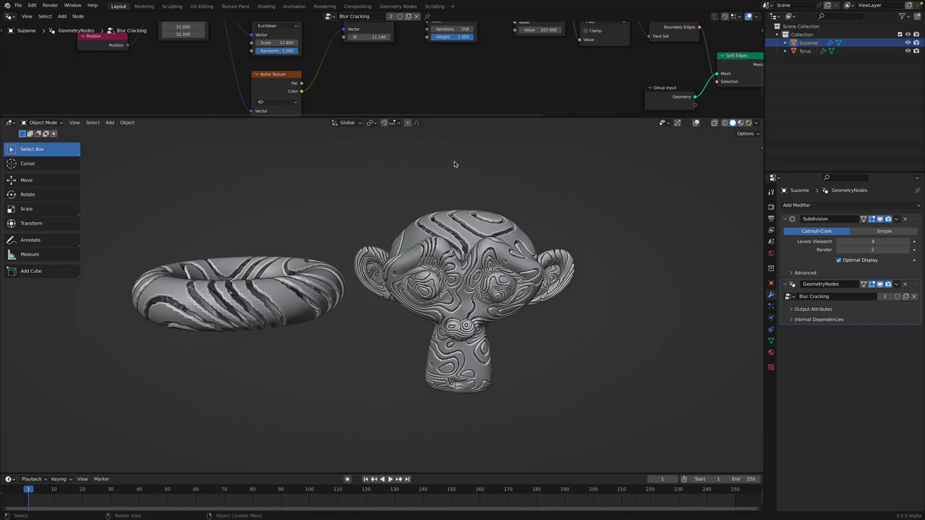
Step: Try Noise Texture scales of 3 and 1, settle on 1.84, and save the file
{"action": "left_click_drag", "start_coordinate": [449, 119], "coordinate": [449, 184]}
{"action": "scroll", "coordinate": [348, 127], "scroll_direction": "up", "scroll_amount": 2}
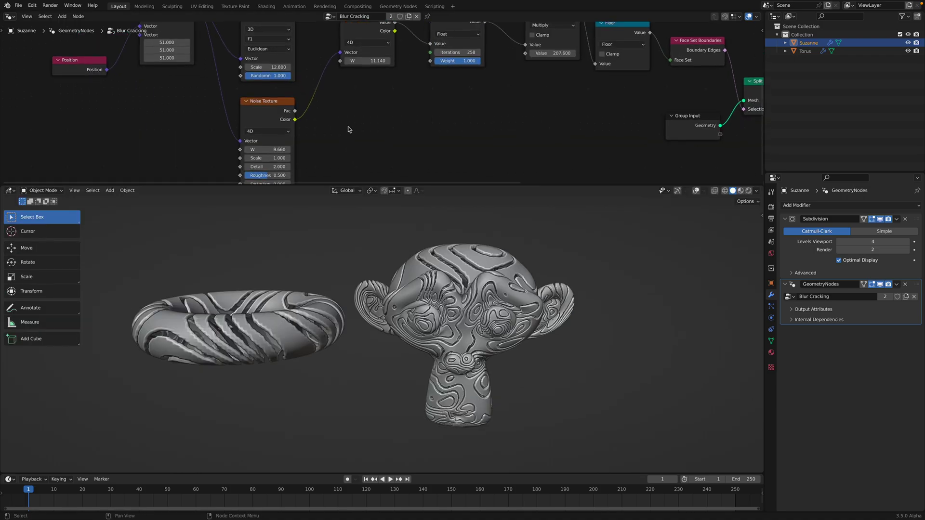
{"action": "left_click", "coordinate": [257, 132]}
{"action": "type", "text": "3"}
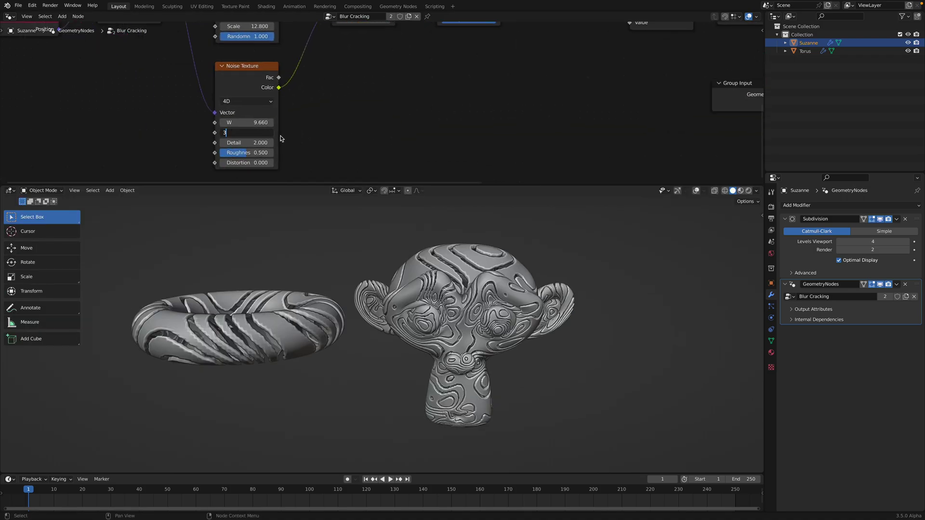
{"action": "key", "text": "Return"}
{"action": "left_click", "coordinate": [260, 133]}
{"action": "type", "text": "1"}
{"action": "key", "text": "Return"}
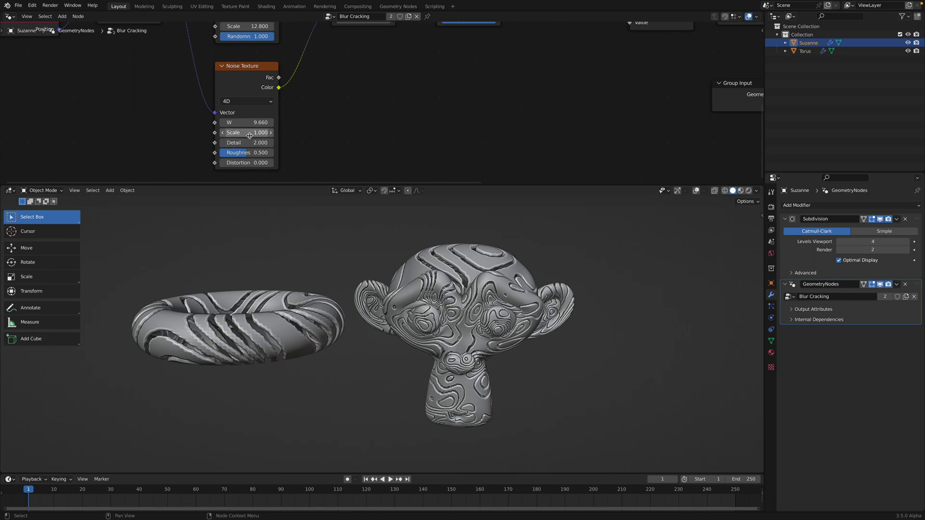
{"action": "left_click_drag", "start_coordinate": [249, 136], "coordinate": [289, 135]}
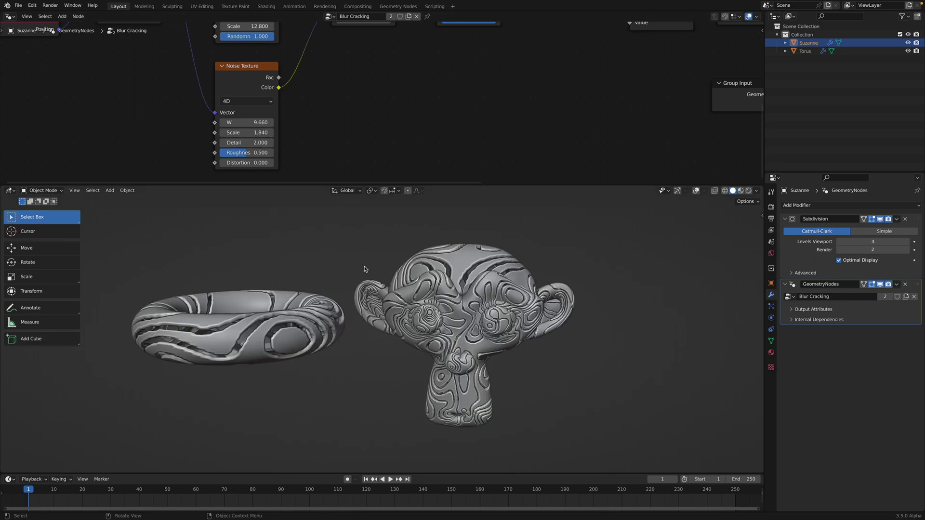
{"action": "mouse_move", "coordinate": [365, 268]}
{"action": "middle_mouse_down"}
{"action": "mouse_move", "coordinate": [359, 287]}
{"action": "mouse_move", "coordinate": [364, 264]}
{"action": "middle_mouse_up"}
{"action": "key", "text": "ctrl+s"}
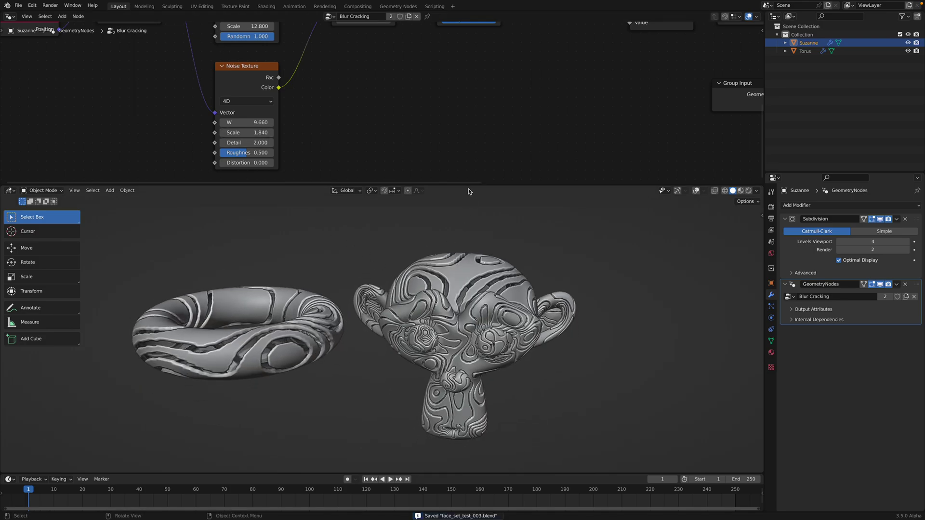
Step: Enlarge the node editor and lower the float Blur Attribute's iterations to 2
{"action": "left_click_drag", "start_coordinate": [468, 185], "coordinate": [464, 268]}
{"action": "mouse_move", "coordinate": [412, 123]}
{"action": "middle_mouse_down"}
{"action": "mouse_move", "coordinate": [361, 201]}
{"action": "mouse_move", "coordinate": [339, 185]}
{"action": "middle_mouse_up"}
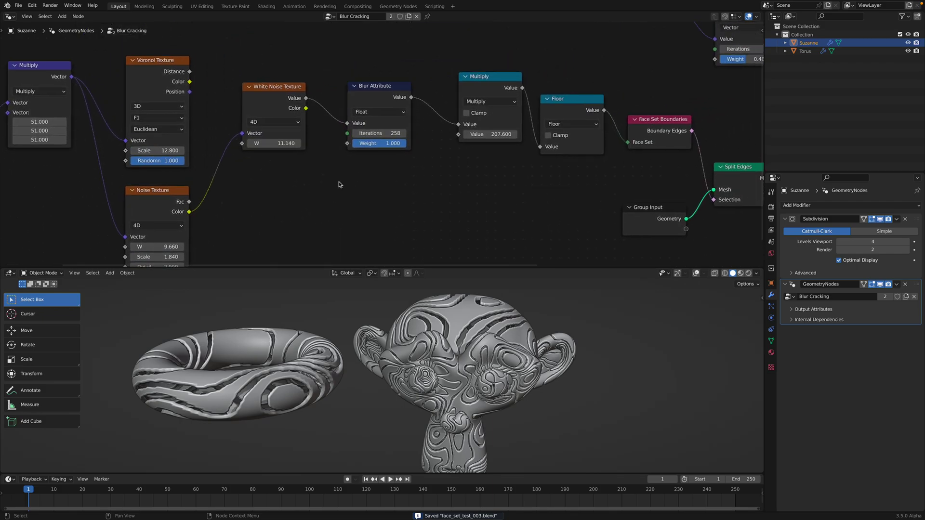
{"action": "left_click", "coordinate": [380, 134]}
{"action": "type", "text": "2"}
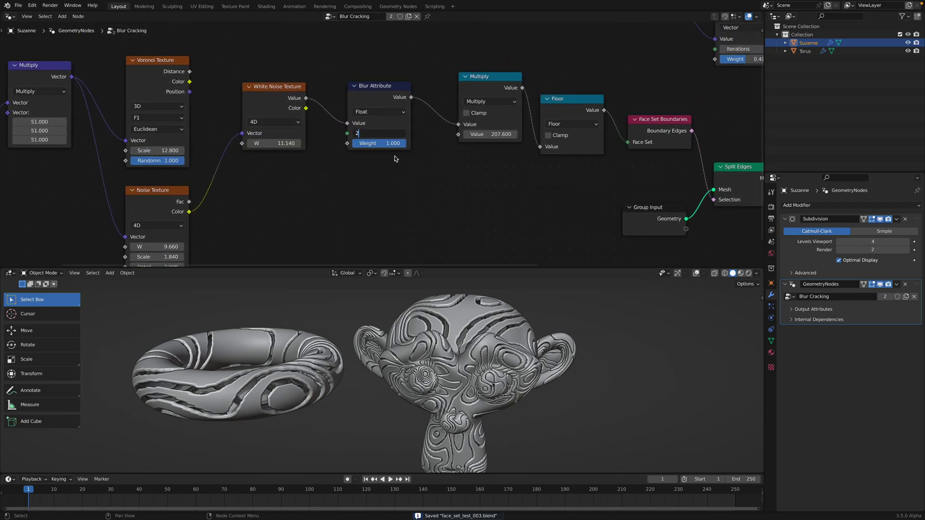
{"action": "key", "text": "Return"}
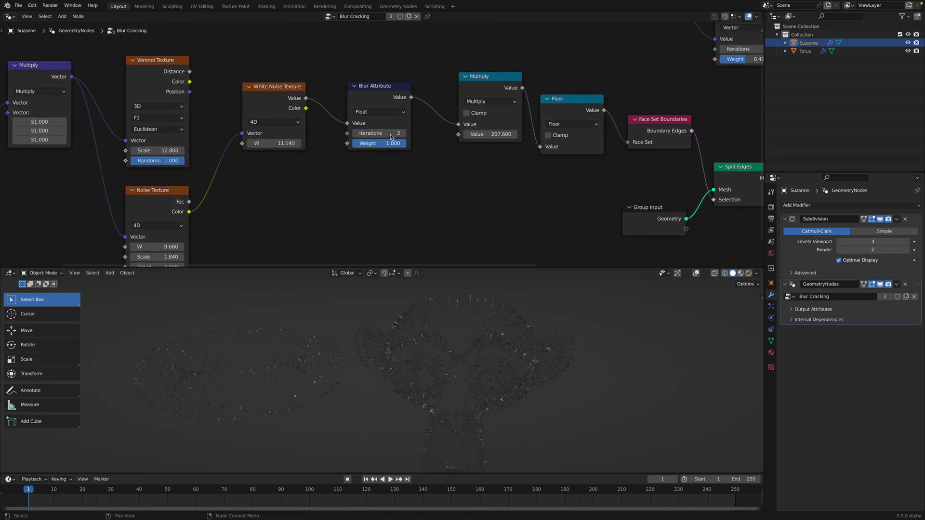
Step: Raise the float Blur Attribute's iterations in two increments, finishing at 50
{"action": "left_click", "coordinate": [389, 133]}
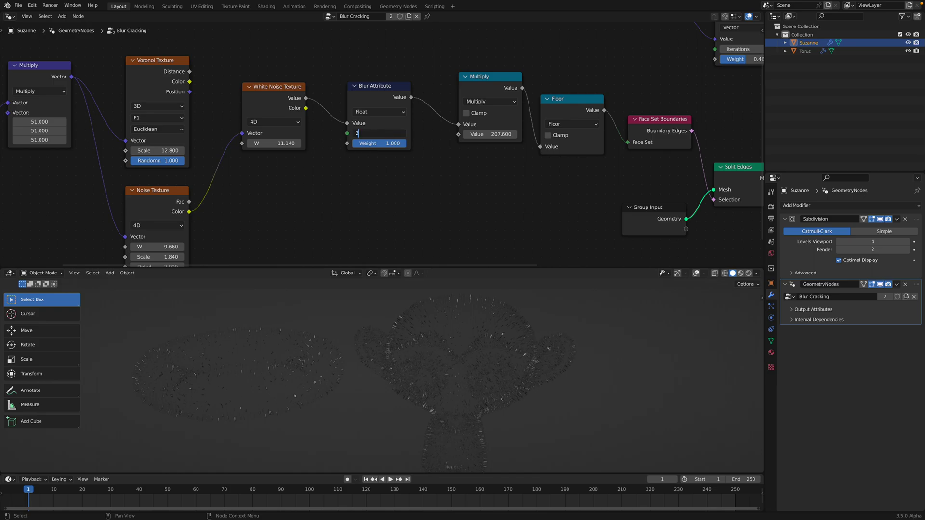
{"action": "key", "text": "Return"}
{"action": "left_click", "coordinate": [382, 134]}
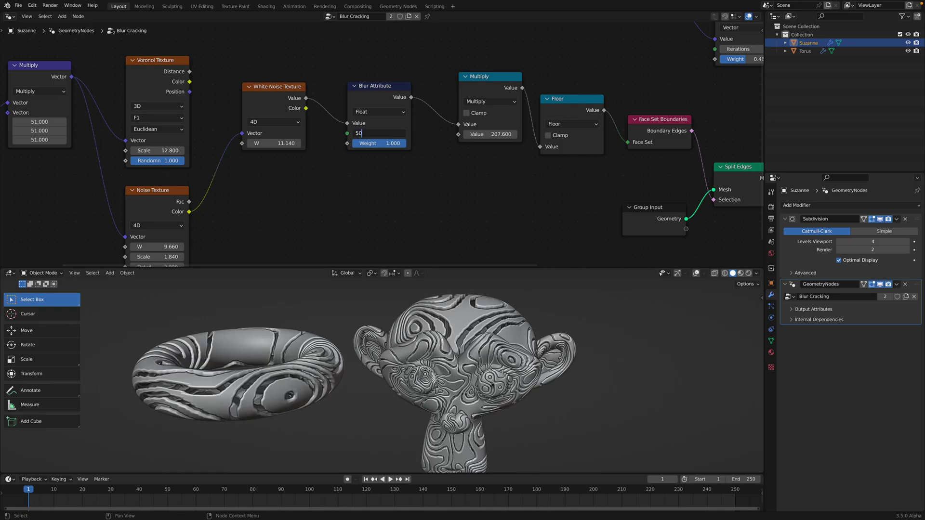
{"action": "key", "text": "Return"}
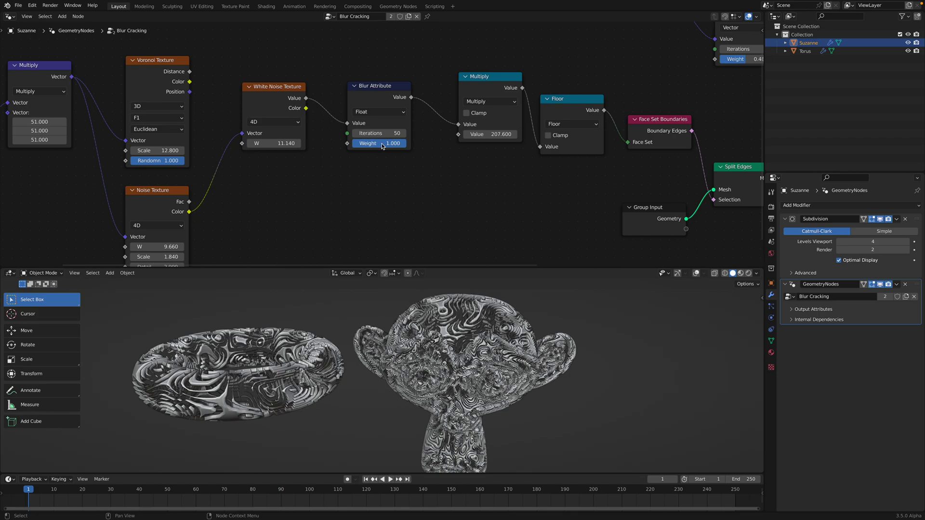
Step: Set the Multiply node's value before Floor to 100, and fine-tune it to 99.58
{"action": "middle_click_drag", "start_coordinate": [406, 198], "coordinate": [378, 196]}
{"action": "left_click", "coordinate": [461, 134]}
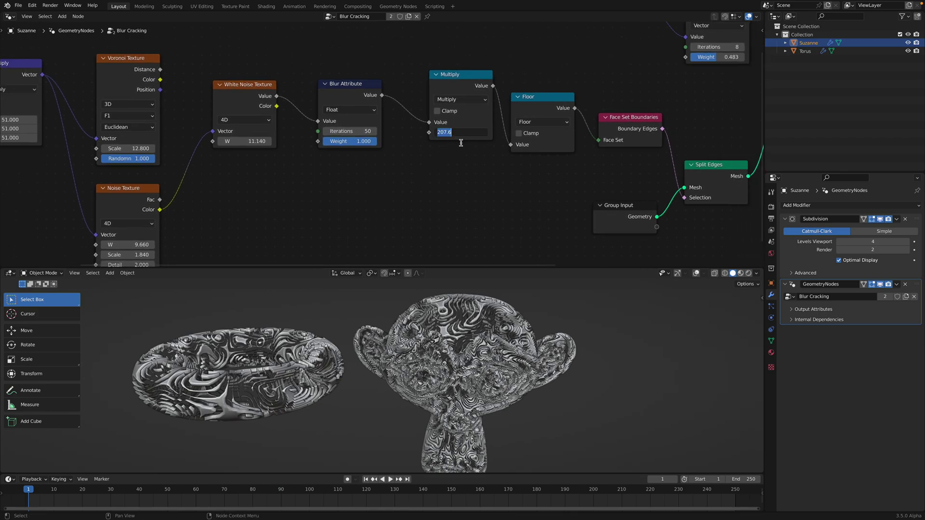
{"action": "key", "text": "Return"}
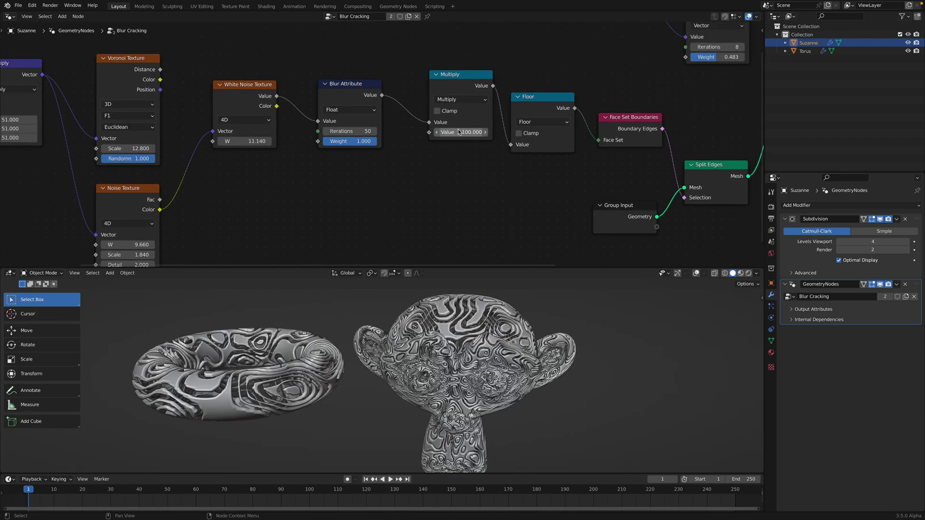
{"action": "left_click_drag", "start_coordinate": [459, 132], "coordinate": [420, 139], "text": "shift"}
Step: Lower the weight of the vector Blur Attribute feeding Set Position to 0.129
{"action": "middle_click_drag", "start_coordinate": [644, 81], "coordinate": [445, 152]}
{"action": "left_click_drag", "start_coordinate": [516, 128], "coordinate": [497, 128]}
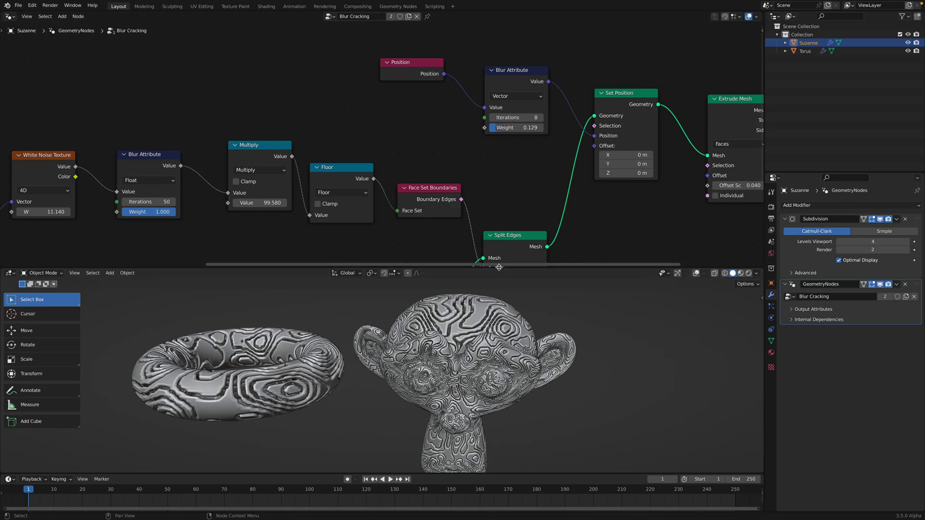
Step: Enlarge the 3D viewport and examine the crack pattern on the torus and Suzanne from different angles and distances
{"action": "left_click_drag", "start_coordinate": [497, 265], "coordinate": [495, 171]}
{"action": "middle_click_drag", "start_coordinate": [501, 321], "coordinate": [515, 273]}
{"action": "scroll", "coordinate": [509, 250], "scroll_direction": "up", "scroll_amount": 3}
{"action": "scroll", "coordinate": [514, 273], "scroll_direction": "down", "scroll_amount": 6}
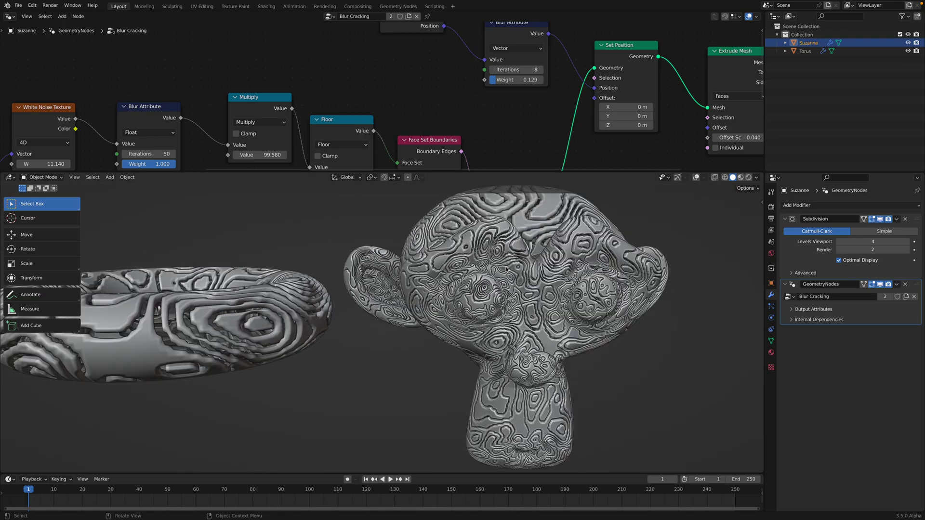
{"action": "scroll", "coordinate": [519, 273], "scroll_direction": "up", "scroll_amount": 2}
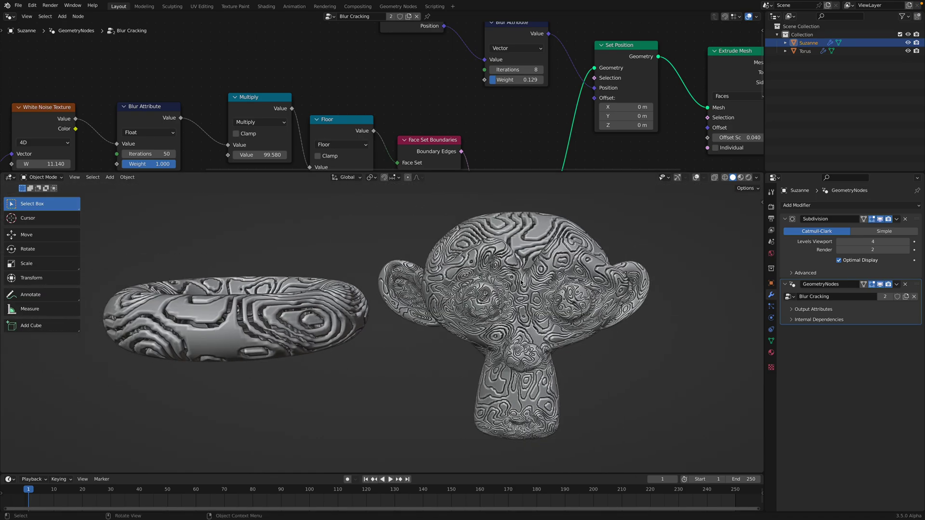
{"action": "middle_click_drag", "start_coordinate": [519, 275], "coordinate": [496, 301]}
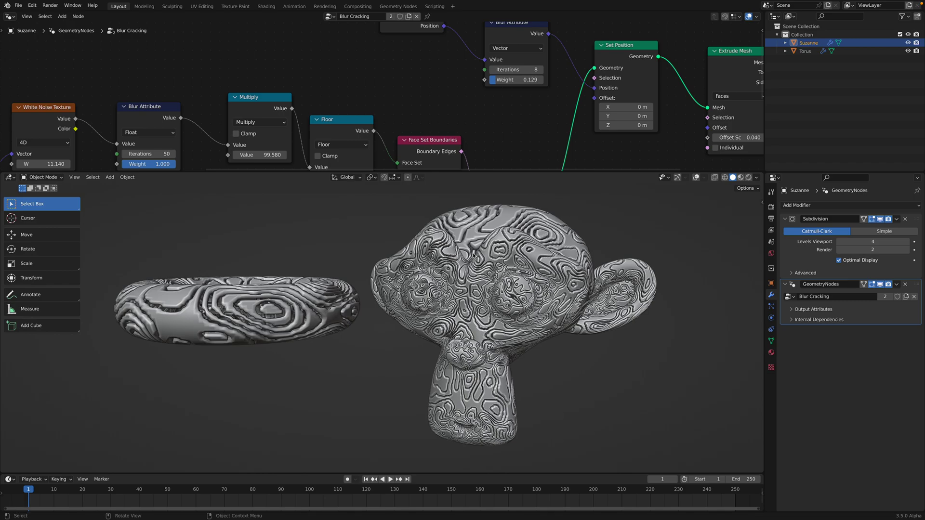
Step: Nudge the Group Input node slightly upward and collapse the Split Edges node
{"action": "scroll", "coordinate": [476, 135], "scroll_direction": "down", "scroll_amount": 6}
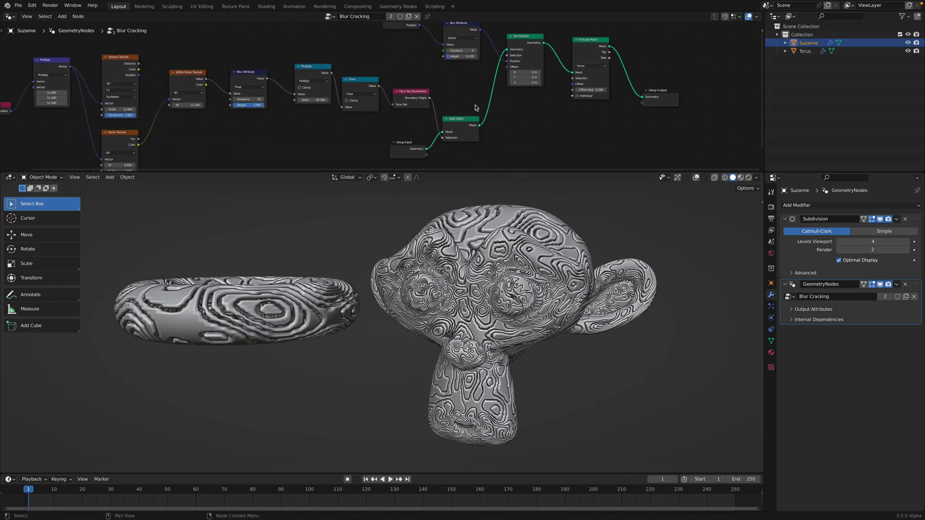
{"action": "left_click_drag", "start_coordinate": [414, 135], "coordinate": [413, 129]}
{"action": "left_click", "coordinate": [438, 116]}
{"action": "mouse_move", "coordinate": [421, 253]}
{"action": "middle_mouse_down"}
{"action": "mouse_move", "coordinate": [497, 255]}
{"action": "mouse_move", "coordinate": [480, 261]}
{"action": "mouse_move", "coordinate": [420, 235]}
{"action": "middle_mouse_up"}
{"action": "middle_click_drag", "start_coordinate": [410, 116], "coordinate": [441, 119]}
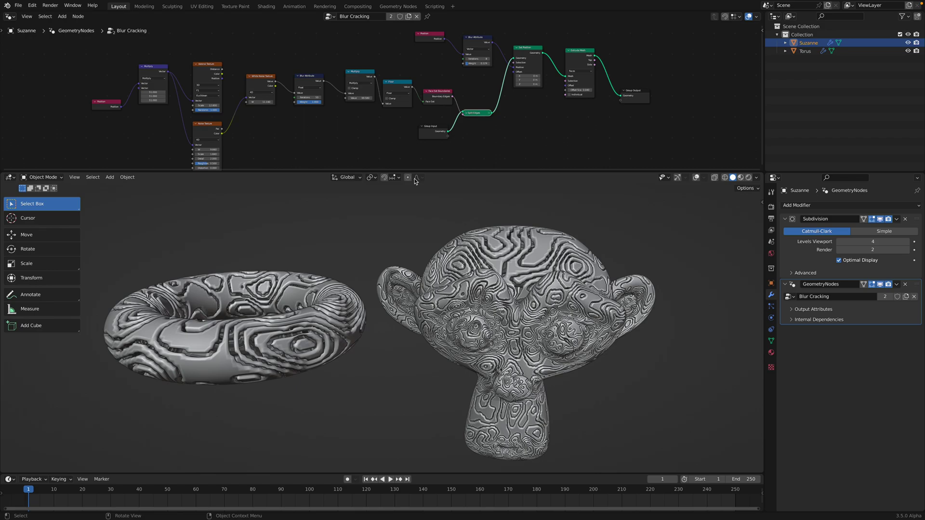
{"action": "scroll", "coordinate": [403, 105], "scroll_direction": "up", "scroll_amount": 5}
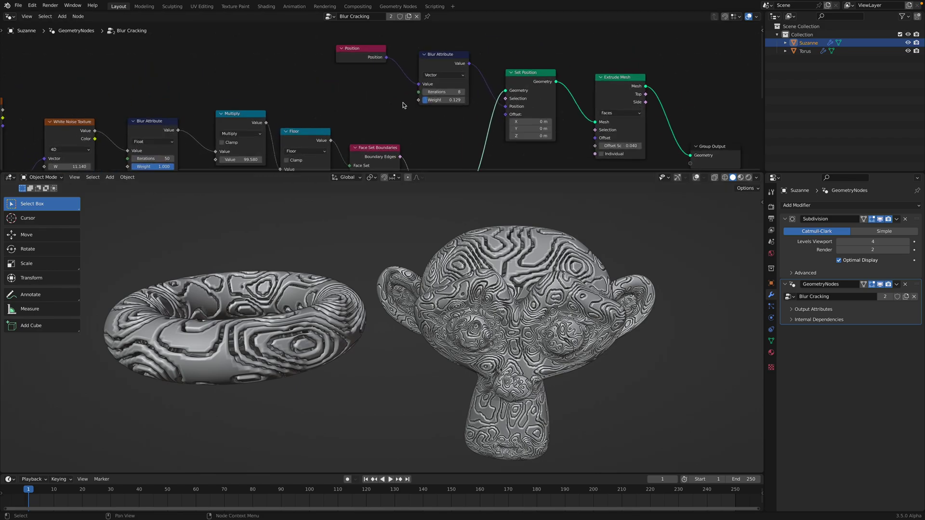
{"action": "middle_click_drag", "start_coordinate": [486, 311], "coordinate": [404, 293]}
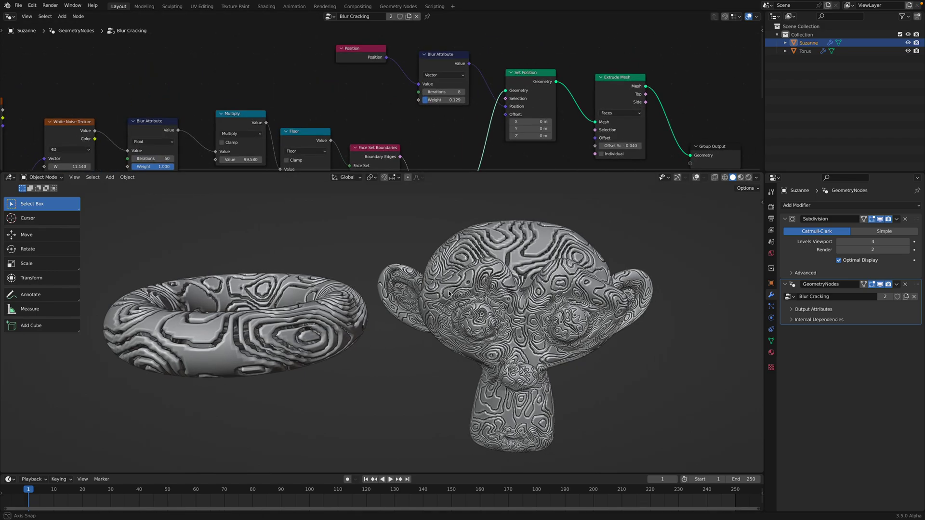
{"action": "middle_click_drag", "start_coordinate": [477, 297], "coordinate": [345, 172]}
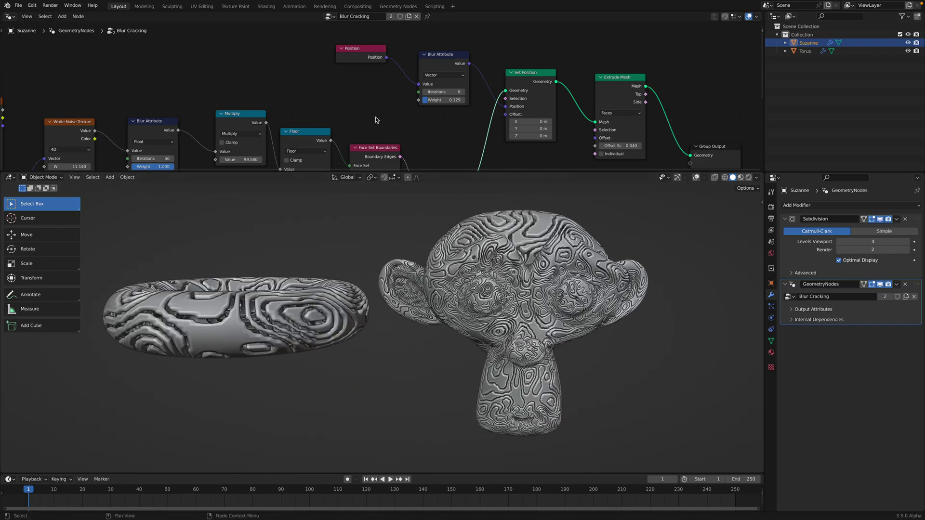
Step: Move the vector Blur Attribute node slightly closer to the Position node that feeds it
{"action": "scroll", "coordinate": [398, 117], "scroll_direction": "down", "scroll_amount": 3}
{"action": "middle_click_drag", "start_coordinate": [403, 116], "coordinate": [382, 110]}
{"action": "scroll", "coordinate": [390, 98], "scroll_direction": "up", "scroll_amount": 2}
{"action": "left_click_drag", "start_coordinate": [426, 54], "coordinate": [420, 53]}
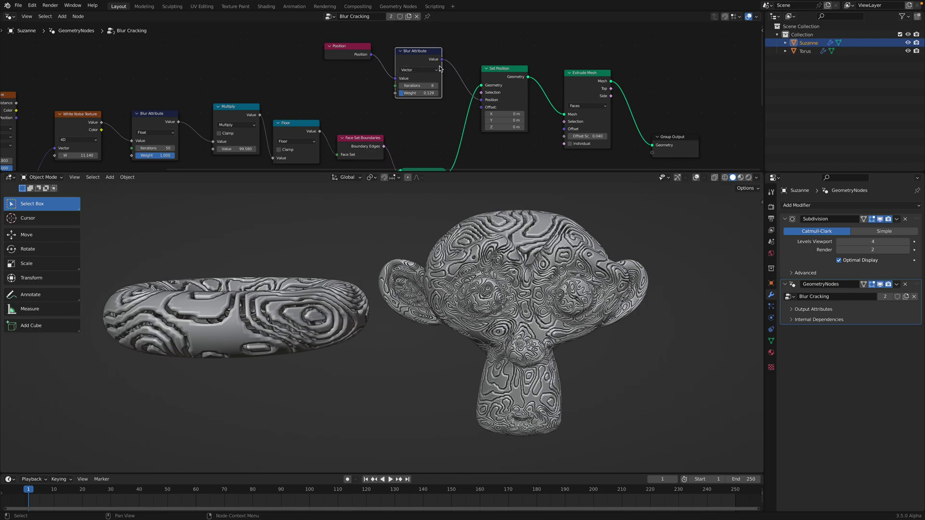
{"action": "scroll", "coordinate": [440, 68], "scroll_direction": "up", "scroll_amount": 2}
{"action": "middle_click_drag", "start_coordinate": [442, 123], "coordinate": [493, 98]}
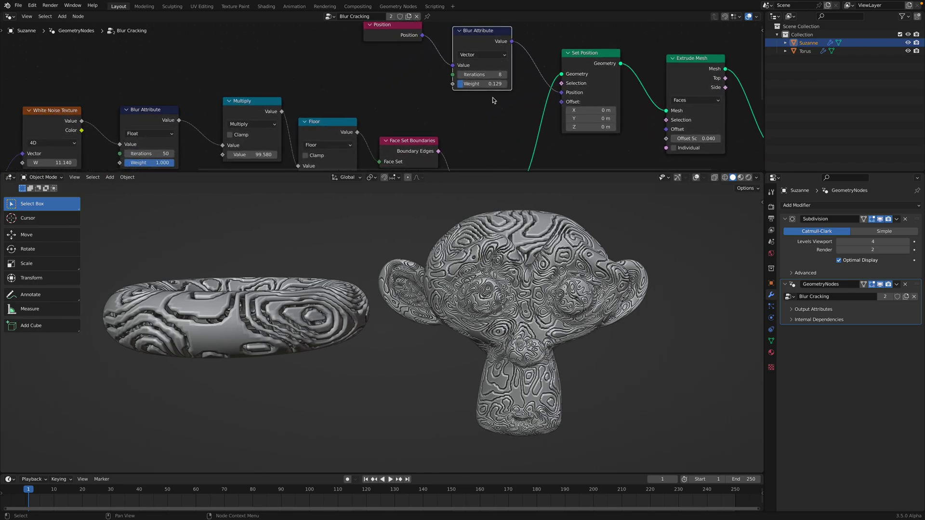
{"action": "middle_click_drag", "start_coordinate": [537, 343], "coordinate": [485, 324]}
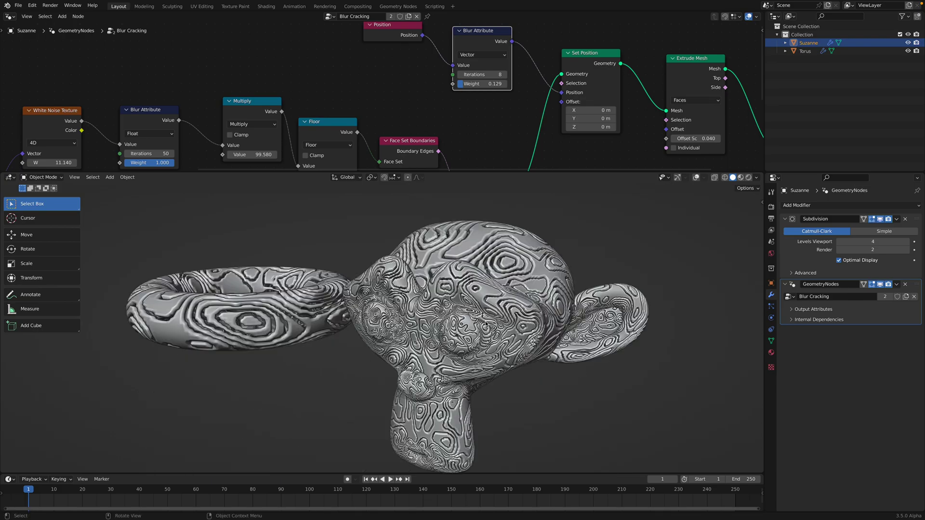
Step: Switch to Safari, show the YouTube video "10 years we've waited for THIS", and return to Blender
{"action": "key", "text": "ctrl+Left"}
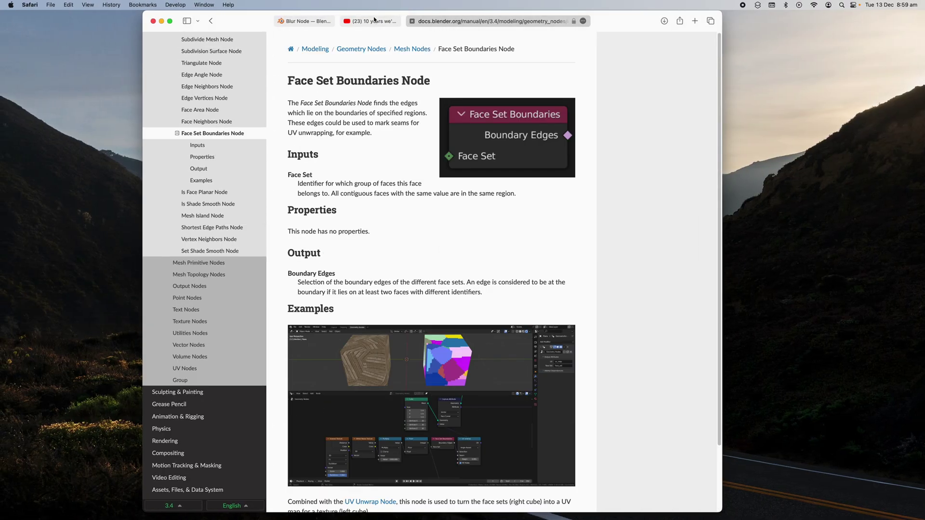
{"action": "left_click", "coordinate": [371, 22]}
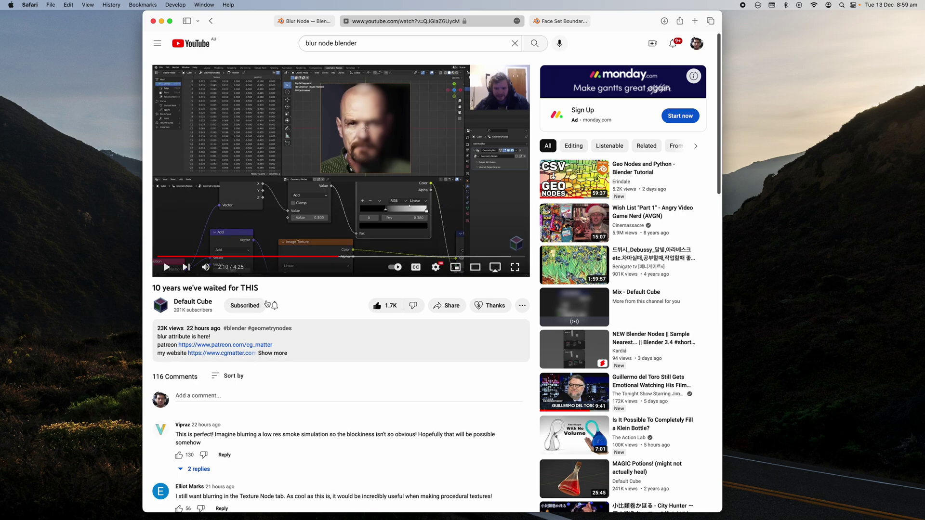
{"action": "key", "text": "ctrl+Right"}
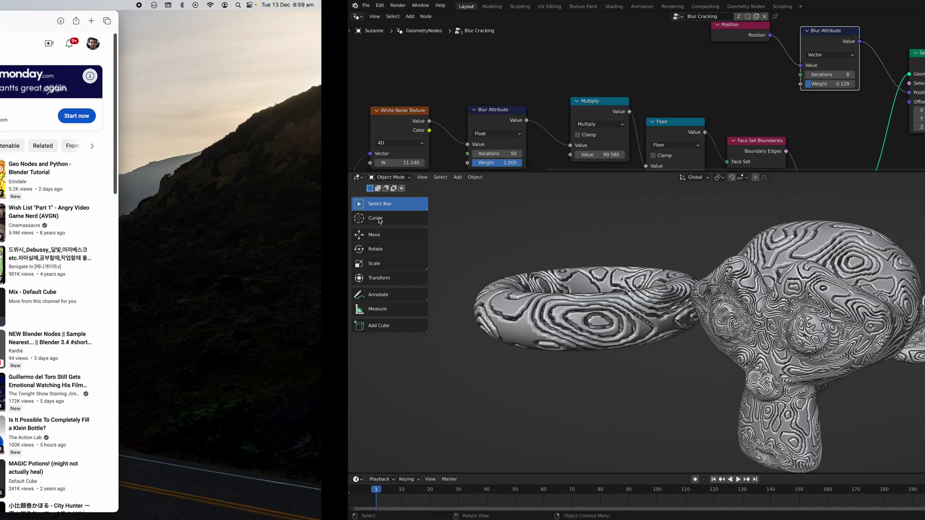
Step: Examine the finished cracks on both meshes and review the complete Blur Cracking node tree
{"action": "middle_click_drag", "start_coordinate": [409, 267], "coordinate": [471, 282]}
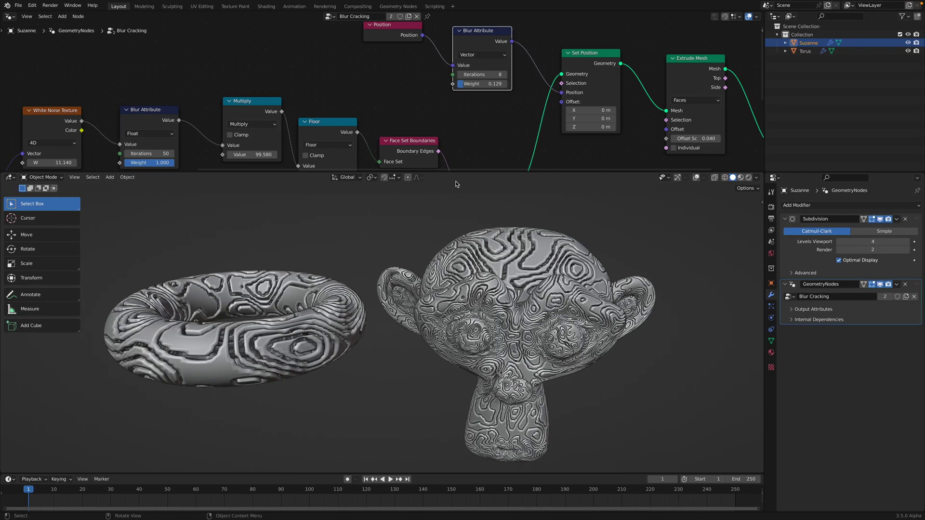
{"action": "scroll", "coordinate": [449, 129], "scroll_direction": "down", "scroll_amount": 1}
{"action": "middle_click_drag", "start_coordinate": [425, 124], "coordinate": [375, 103]}
{"action": "scroll", "coordinate": [389, 114], "scroll_direction": "up", "scroll_amount": 1}
{"action": "scroll", "coordinate": [375, 102], "scroll_direction": "up", "scroll_amount": 1}
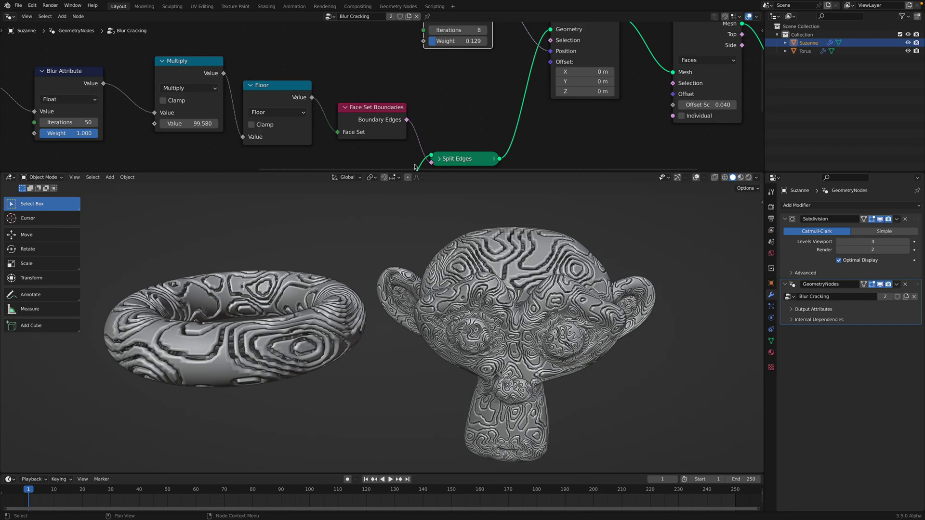
{"action": "middle_click_drag", "start_coordinate": [530, 270], "coordinate": [497, 292]}
{"action": "scroll", "coordinate": [500, 293], "scroll_direction": "up", "scroll_amount": 2}
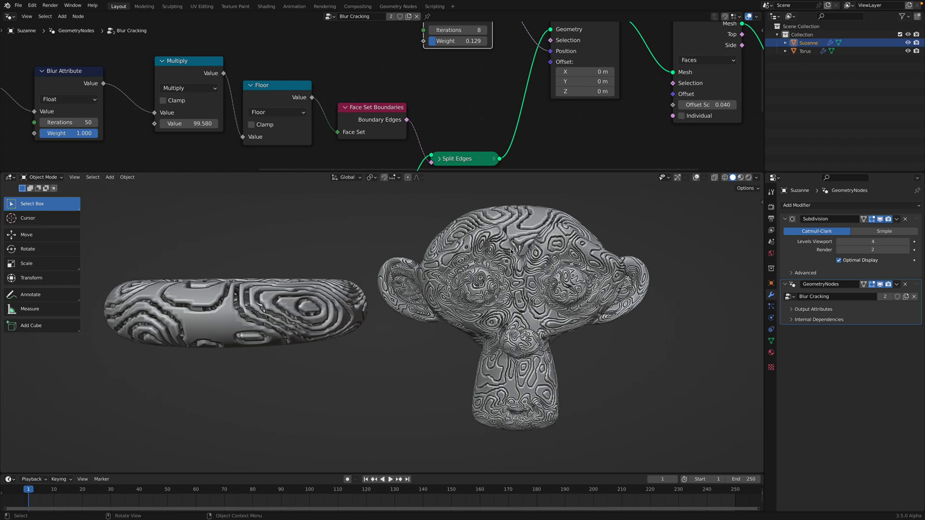
{"action": "scroll", "coordinate": [516, 118], "scroll_direction": "down", "scroll_amount": 5}
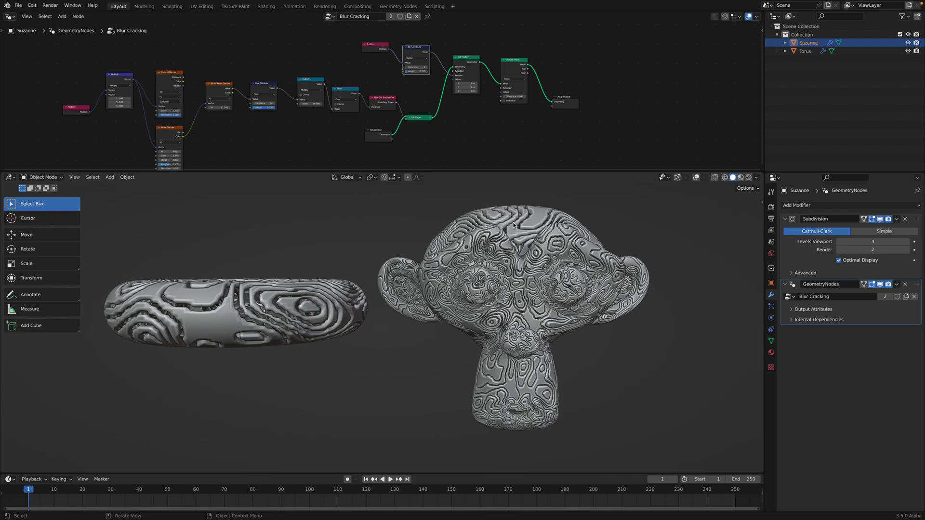
{"action": "mouse_move", "coordinate": [680, 2]}
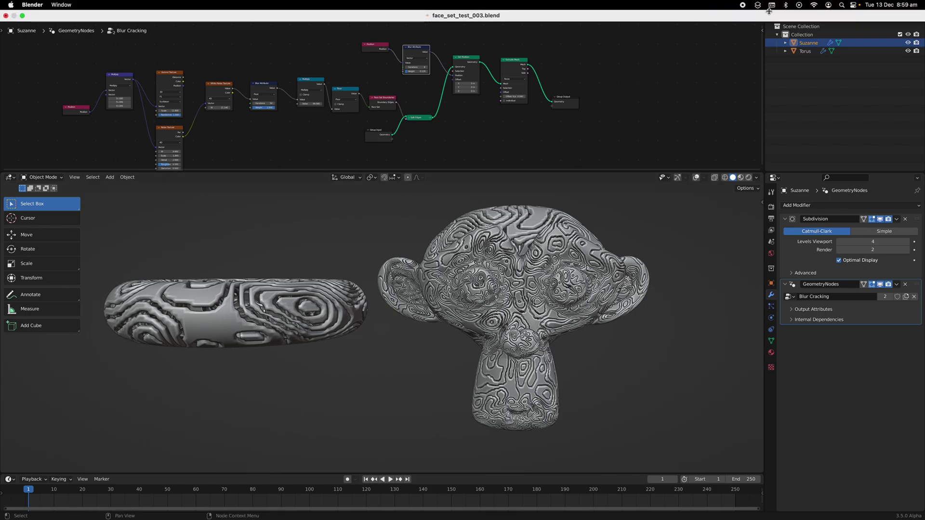